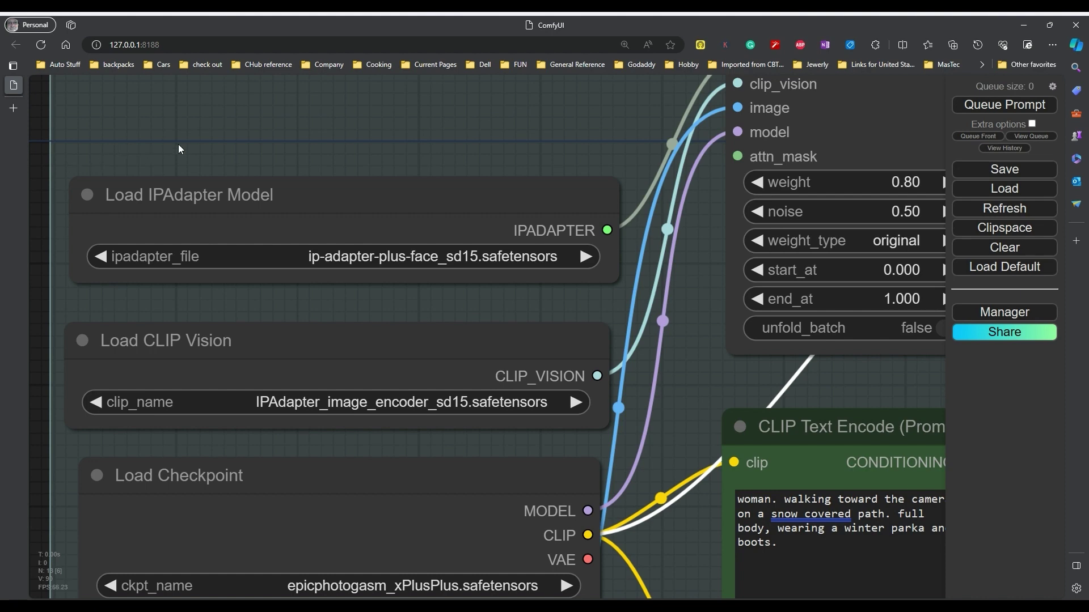
{"action": "scroll", "coordinate": [193, 150], "scroll_direction": "up", "scroll_amount": 2}
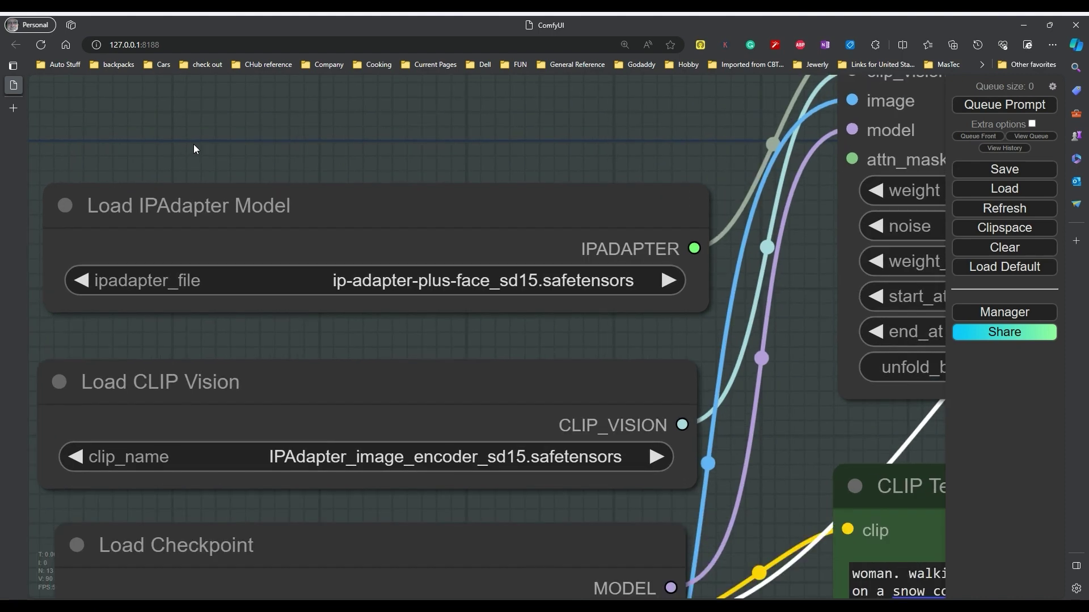
{"action": "scroll", "coordinate": [193, 149], "scroll_direction": "up", "scroll_amount": 1}
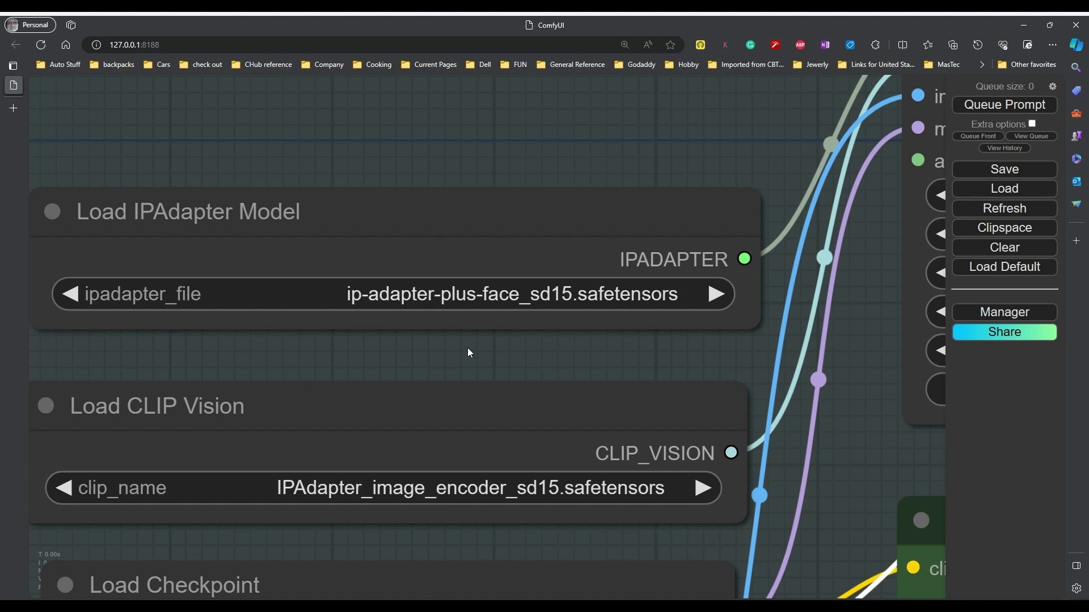
{"action": "left_click_drag", "start_coordinate": [467, 348], "coordinate": [468, 216]}
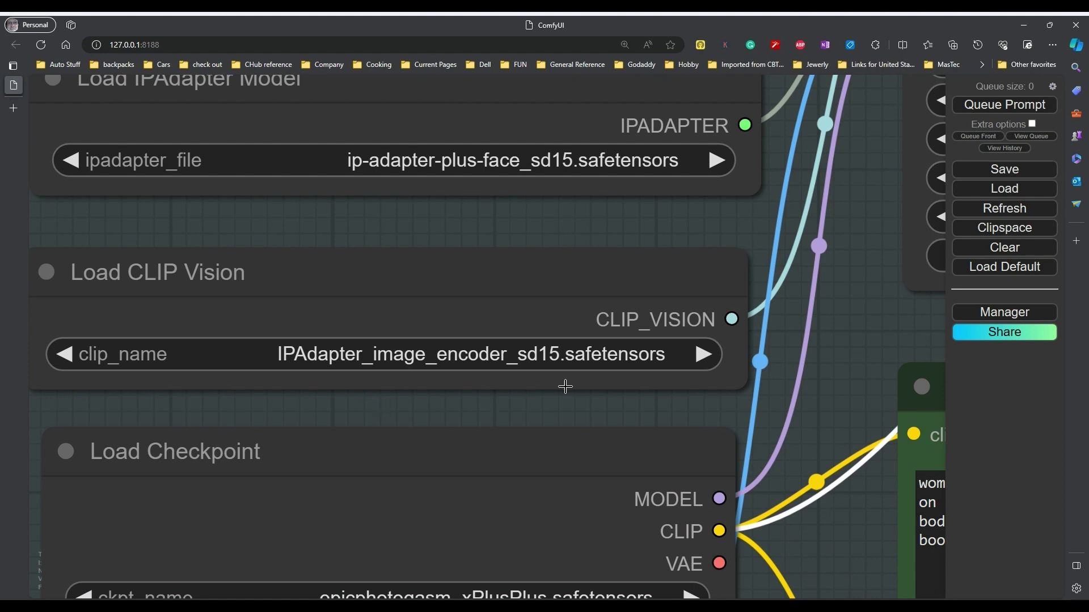
{"action": "left_click_drag", "start_coordinate": [535, 406], "coordinate": [532, 287]}
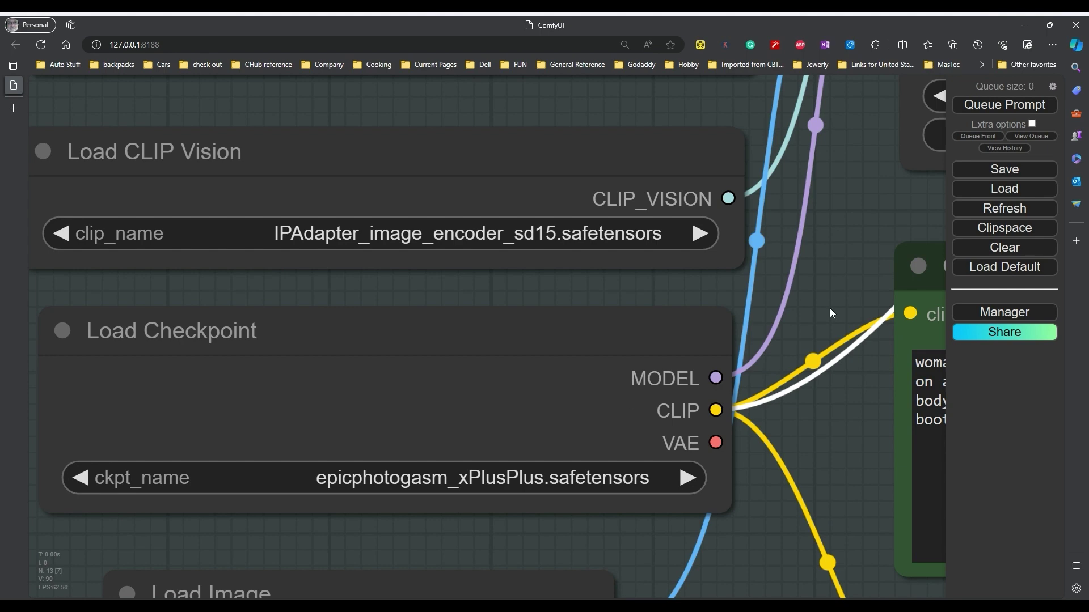
{"action": "left_click_drag", "start_coordinate": [843, 236], "coordinate": [749, 329]}
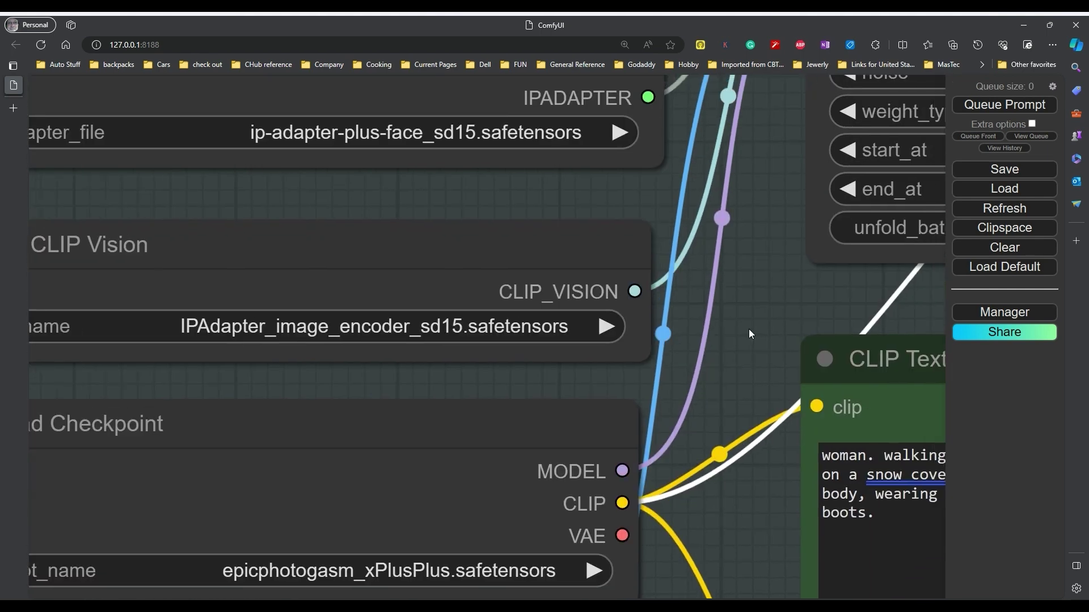
{"action": "left_click_drag", "start_coordinate": [767, 278], "coordinate": [671, 359]}
{"action": "left_click_drag", "start_coordinate": [688, 309], "coordinate": [595, 365]}
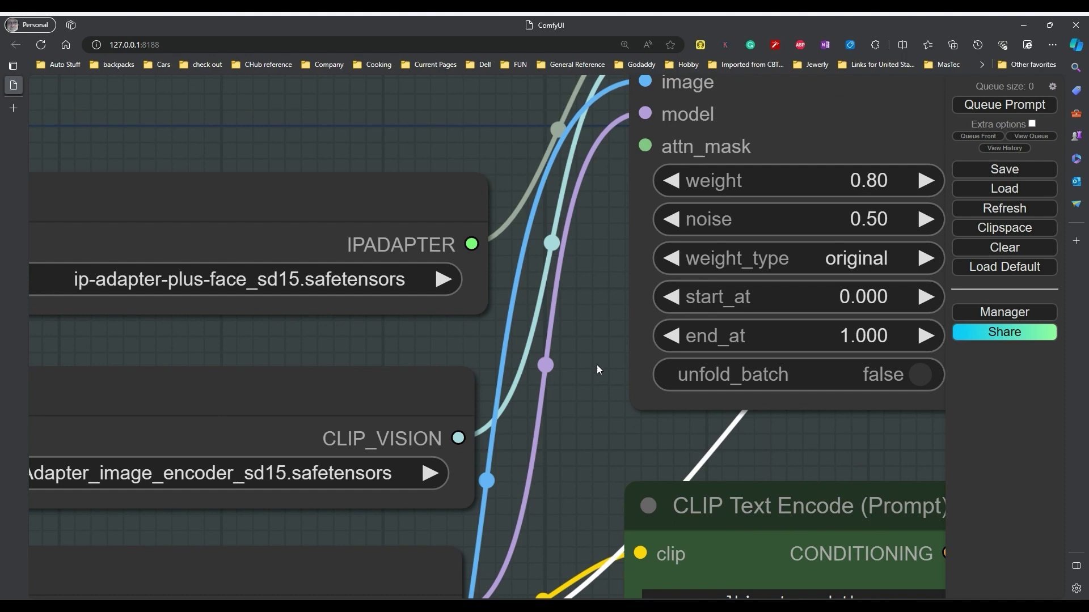
{"action": "left_click_drag", "start_coordinate": [582, 328], "coordinate": [520, 387]}
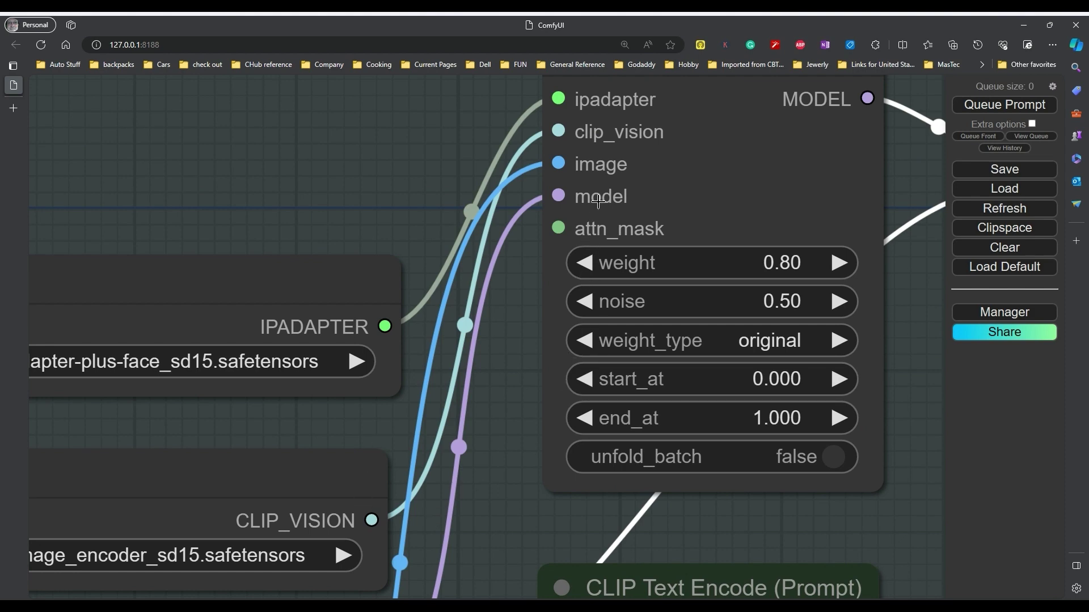
{"action": "left_click_drag", "start_coordinate": [496, 407], "coordinate": [555, 250]}
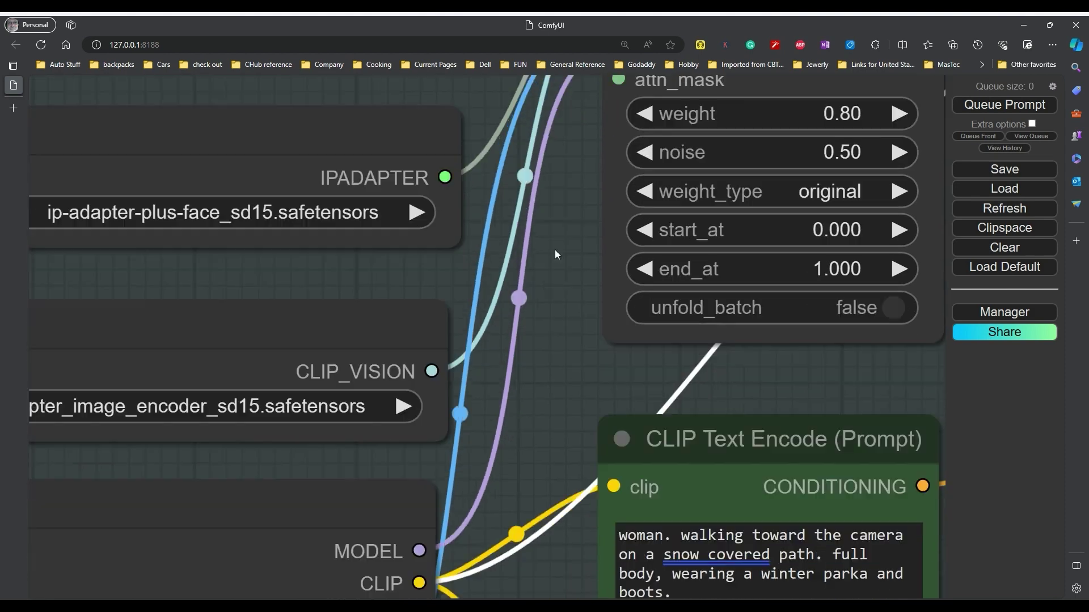
{"action": "left_click_drag", "start_coordinate": [544, 393], "coordinate": [555, 273]}
{"action": "left_click_drag", "start_coordinate": [540, 426], "coordinate": [554, 250]}
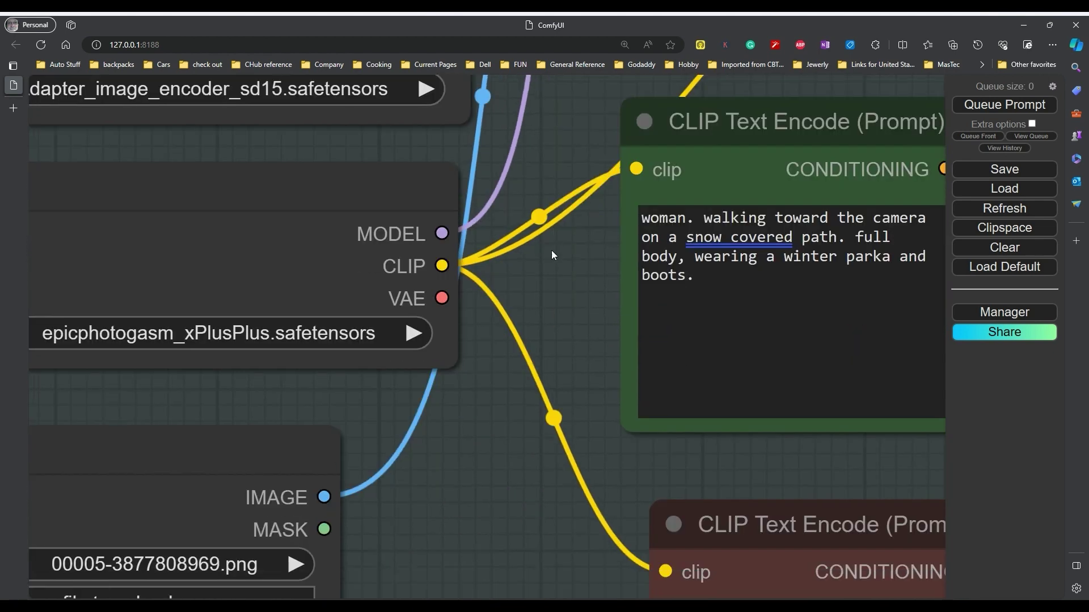
{"action": "left_click_drag", "start_coordinate": [483, 420], "coordinate": [585, 271]}
{"action": "left_click_drag", "start_coordinate": [530, 420], "coordinate": [679, 302]}
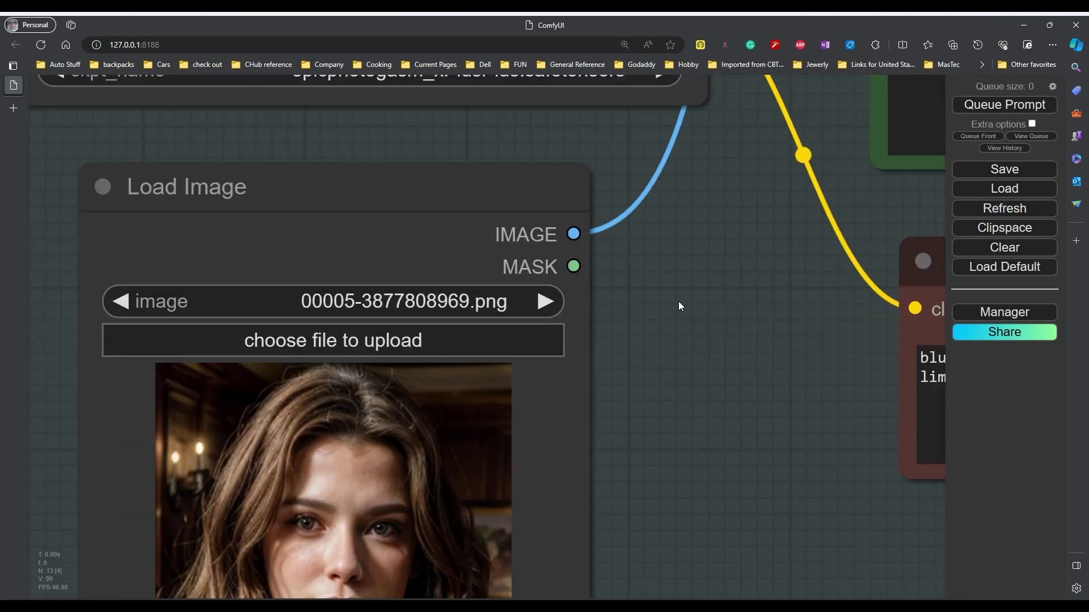
{"action": "left_click_drag", "start_coordinate": [644, 356], "coordinate": [673, 228]}
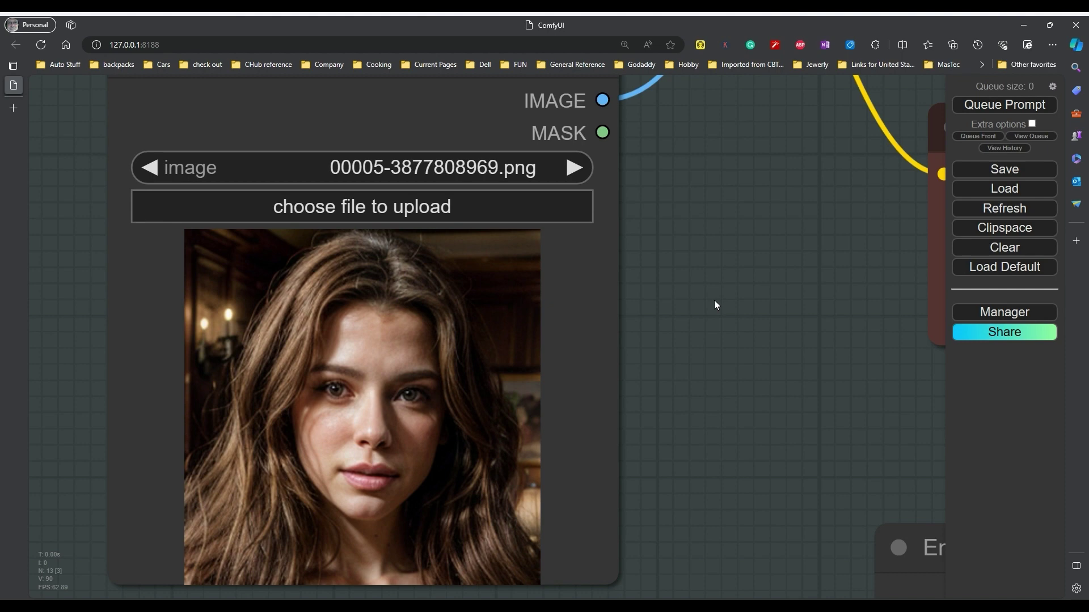
{"action": "left_click_drag", "start_coordinate": [760, 291], "coordinate": [632, 401]}
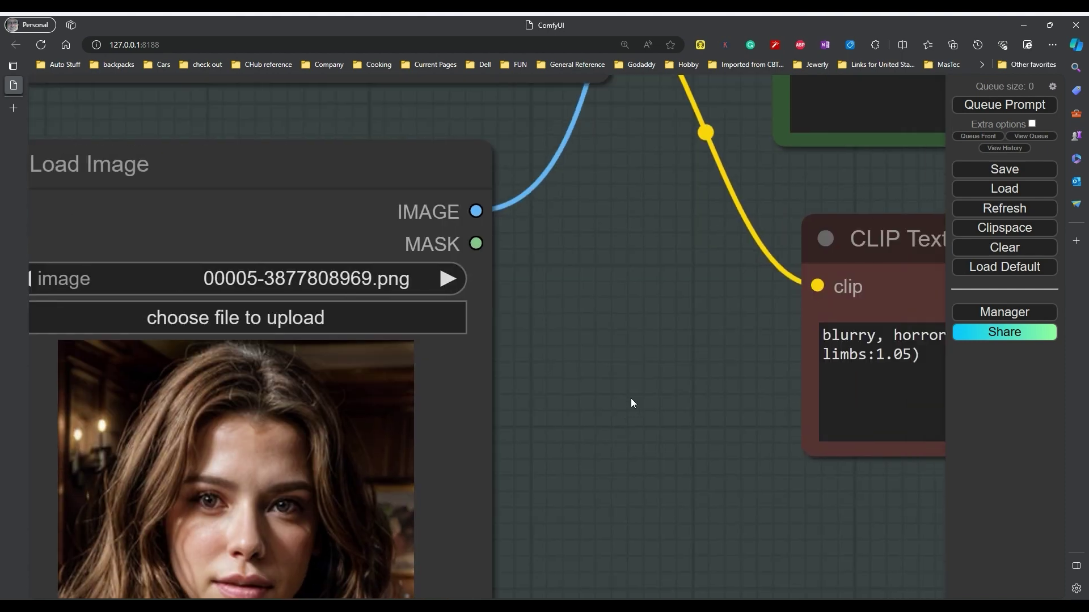
{"action": "left_click_drag", "start_coordinate": [719, 231], "coordinate": [589, 346]}
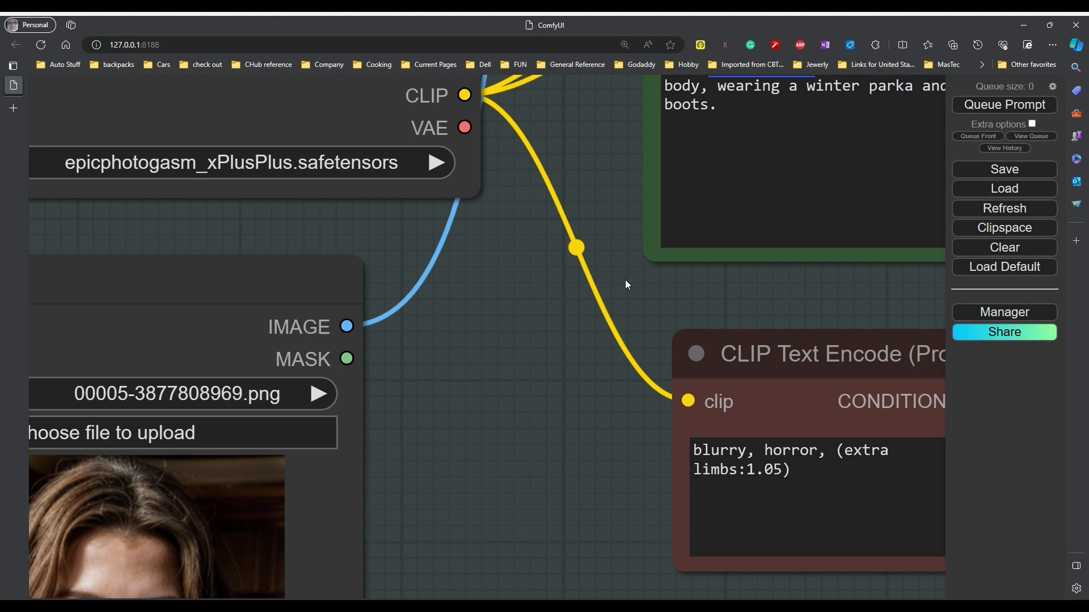
{"action": "left_click_drag", "start_coordinate": [625, 280], "coordinate": [544, 382]}
{"action": "left_click_drag", "start_coordinate": [529, 249], "coordinate": [464, 390]}
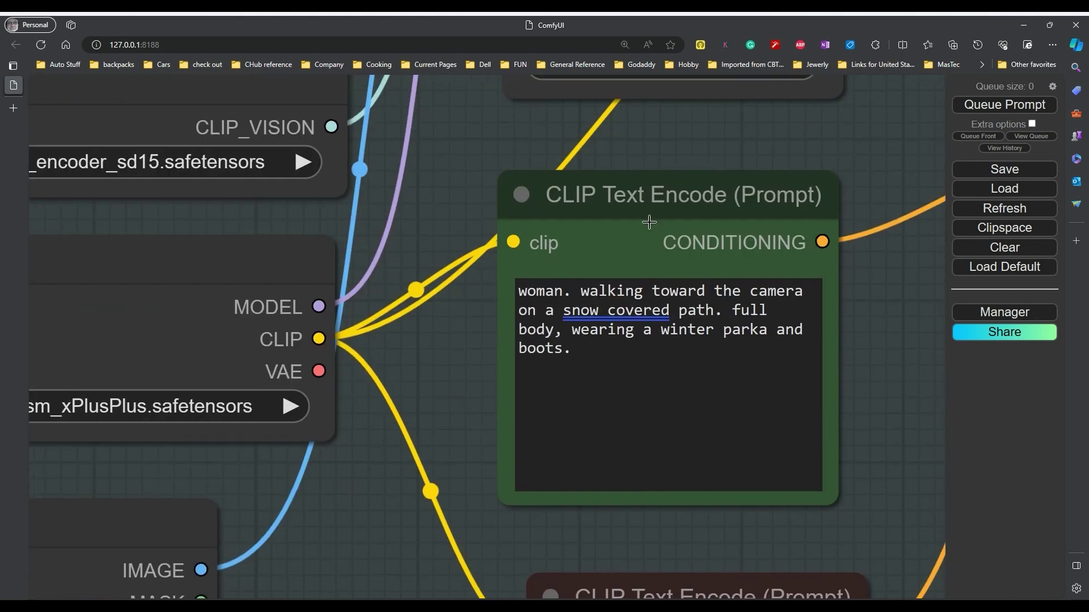
{"action": "left_click_drag", "start_coordinate": [845, 145], "coordinate": [798, 289]}
{"action": "left_click_drag", "start_coordinate": [860, 171], "coordinate": [842, 294]}
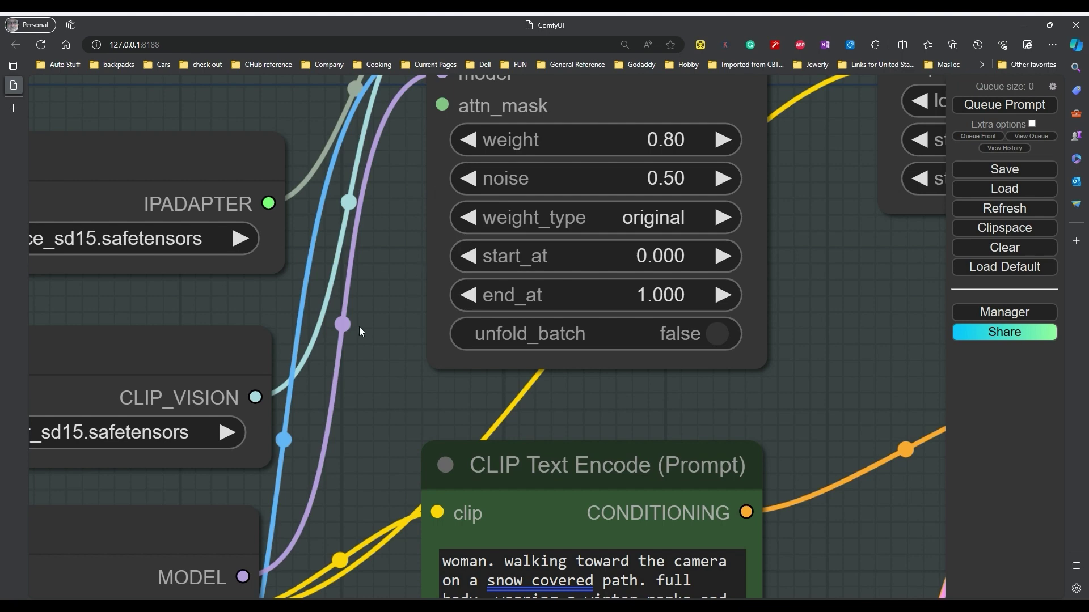
{"action": "left_click_drag", "start_coordinate": [358, 350], "coordinate": [457, 207]}
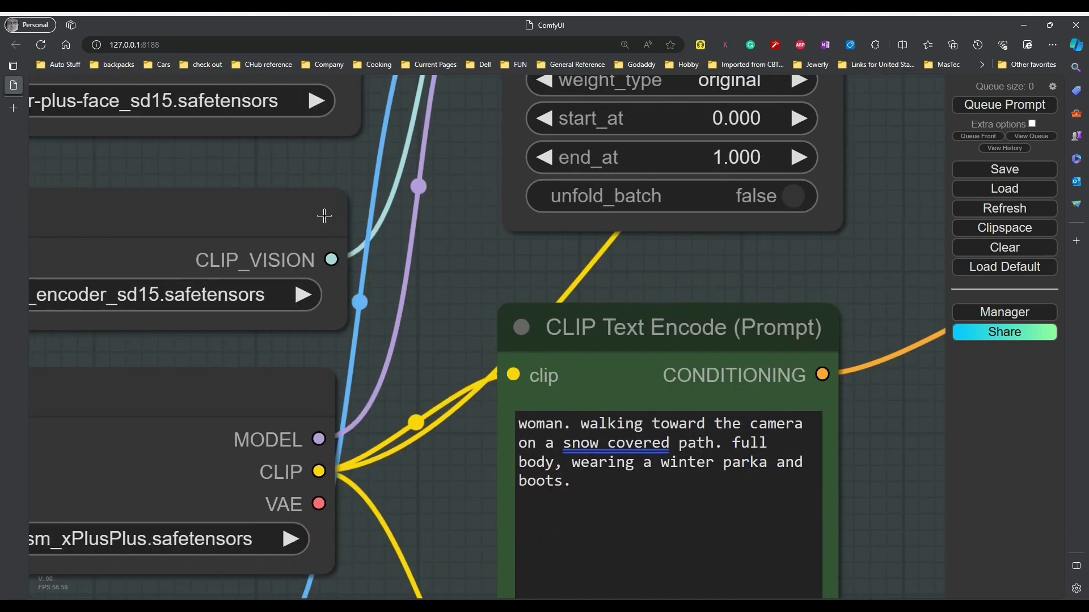
{"action": "left_click_drag", "start_coordinate": [446, 288], "coordinate": [505, 212]}
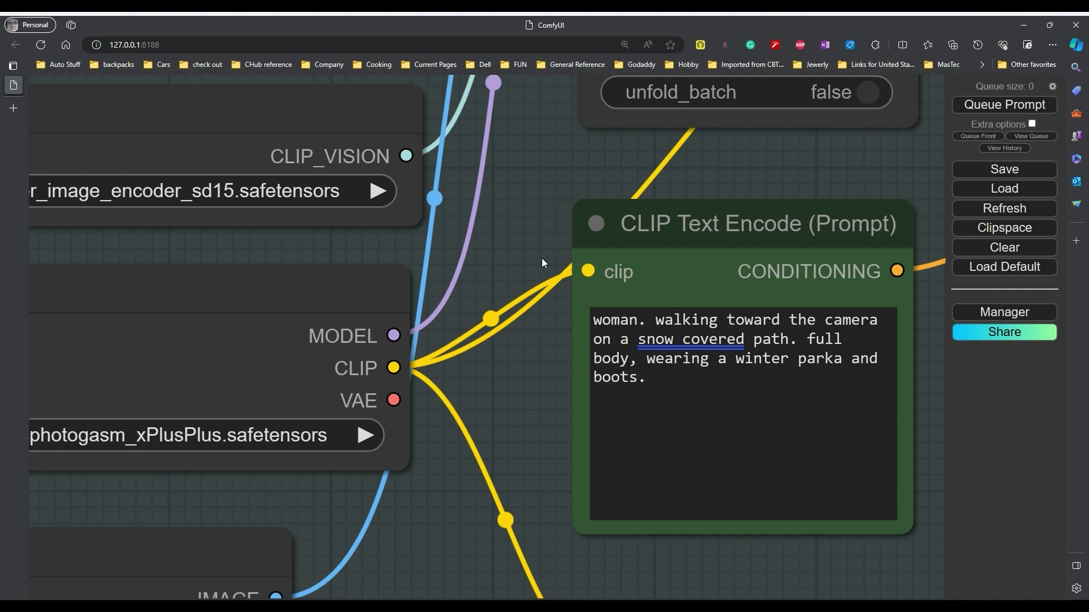
{"action": "left_click_drag", "start_coordinate": [535, 188], "coordinate": [441, 281]}
{"action": "left_click_drag", "start_coordinate": [838, 241], "coordinate": [836, 325]}
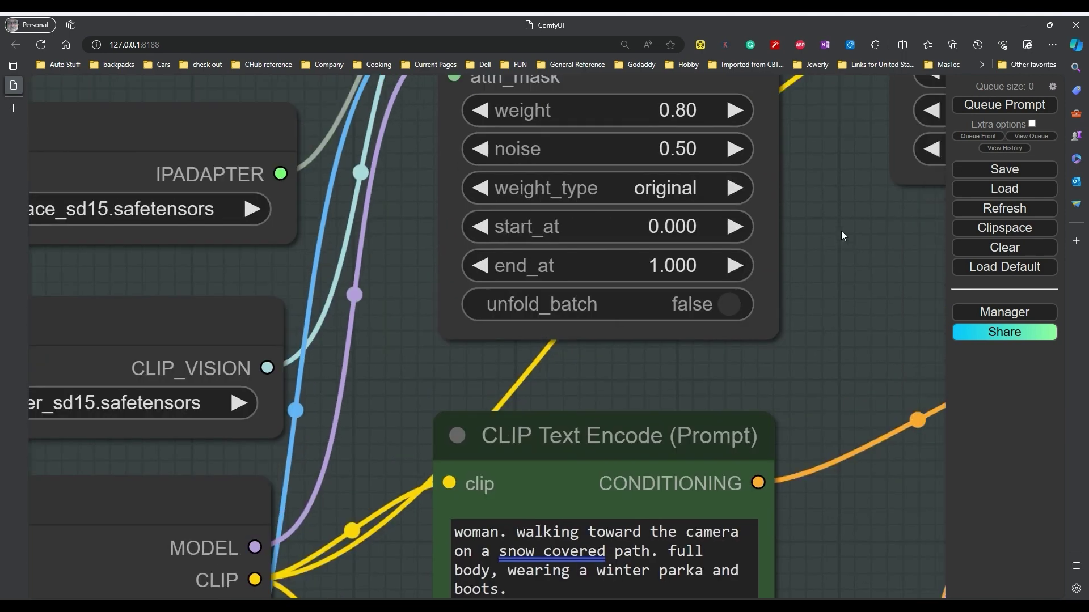
{"action": "left_click_drag", "start_coordinate": [842, 230], "coordinate": [798, 318]}
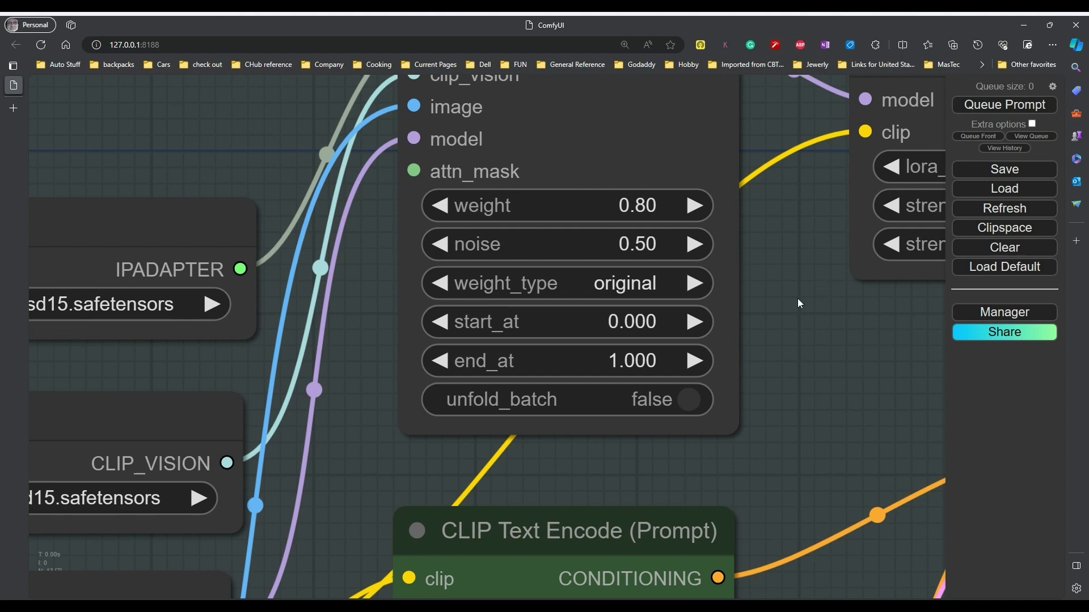
{"action": "left_click_drag", "start_coordinate": [814, 329], "coordinate": [518, 394]}
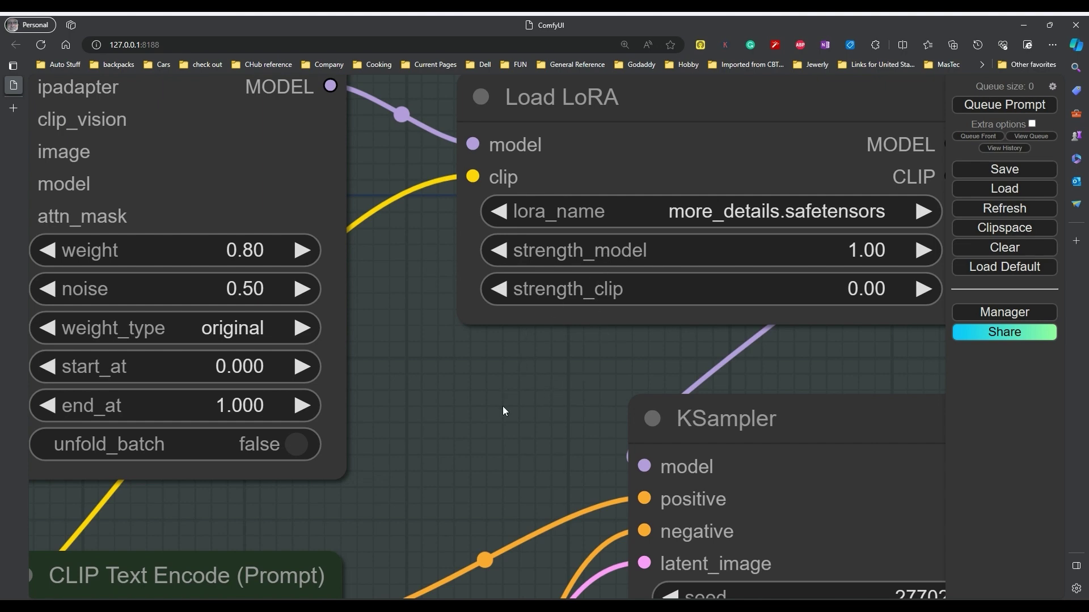
{"action": "scroll", "coordinate": [502, 424], "scroll_direction": "down", "scroll_amount": 5}
{"action": "scroll", "coordinate": [502, 424], "scroll_direction": "right", "scroll_amount": 5}
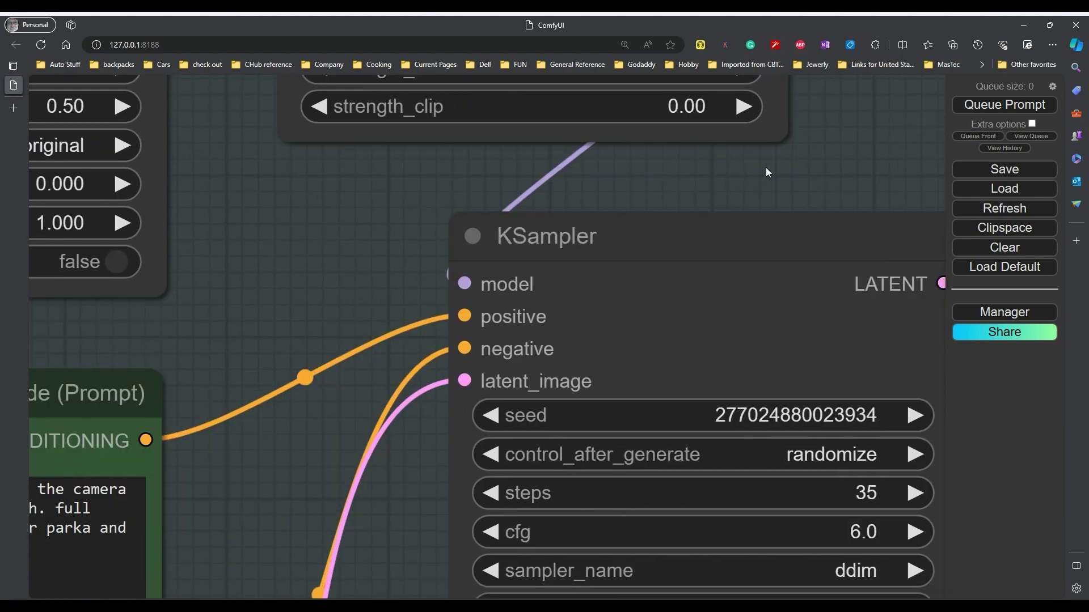
{"action": "mouse_move", "coordinate": [765, 168]}
{"action": "left_mouse_down"}
{"action": "mouse_move", "coordinate": [708, 193]}
{"action": "mouse_move", "coordinate": [768, 163]}
{"action": "left_mouse_up"}
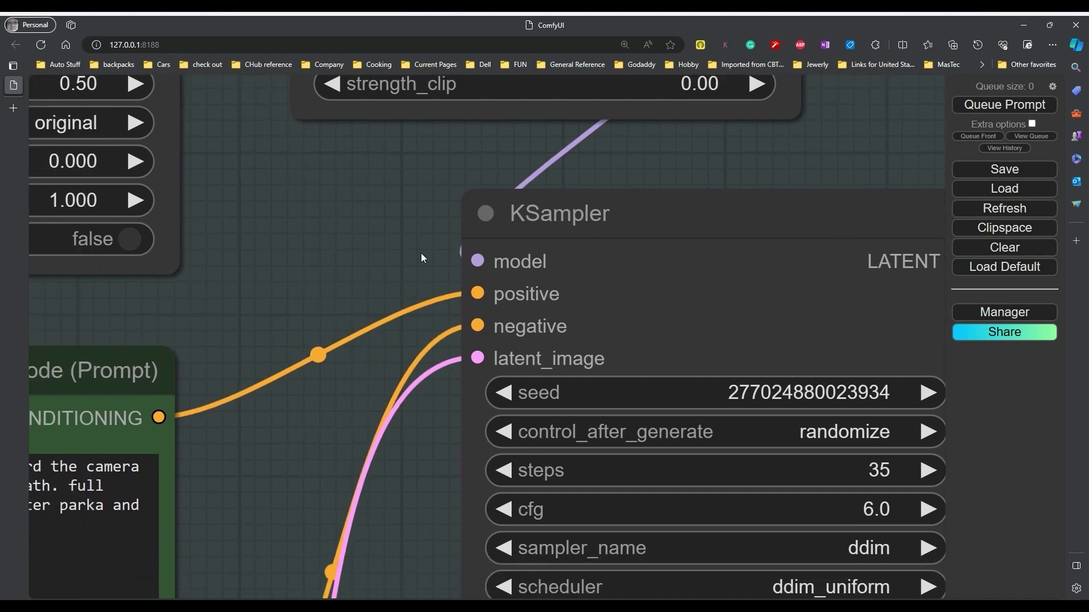
{"action": "left_click_drag", "start_coordinate": [375, 229], "coordinate": [458, 165]}
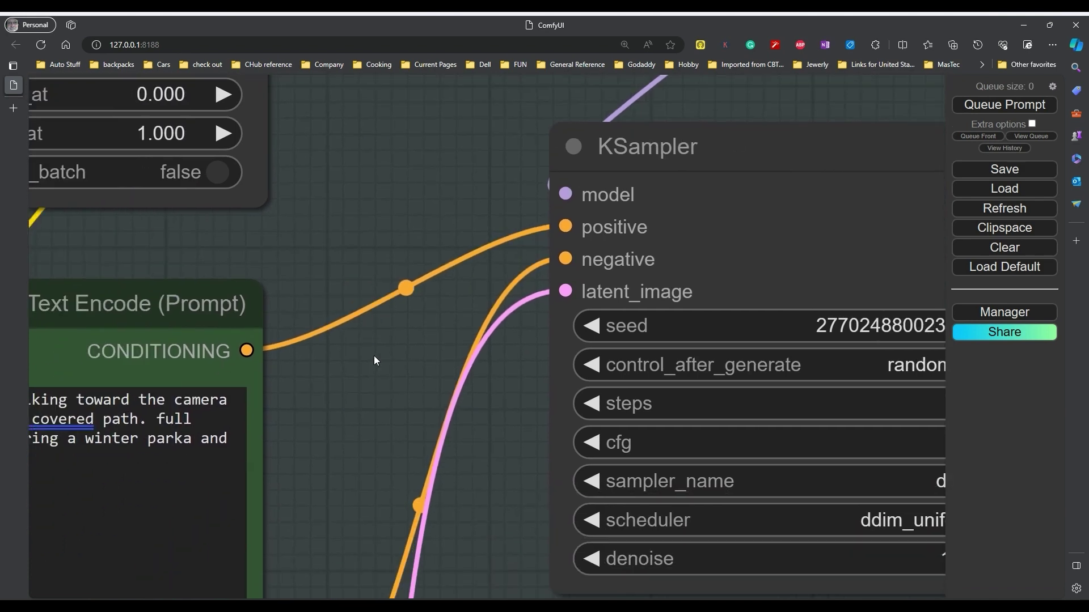
{"action": "left_click_drag", "start_coordinate": [374, 359], "coordinate": [424, 226]}
{"action": "left_click_drag", "start_coordinate": [400, 310], "coordinate": [563, 253]}
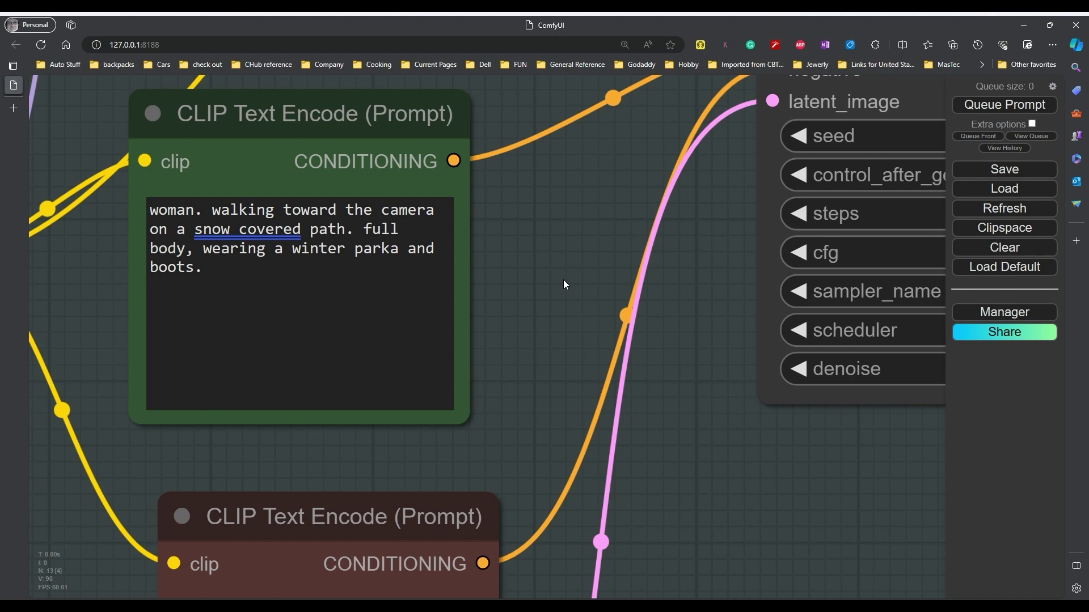
{"action": "left_click_drag", "start_coordinate": [561, 316], "coordinate": [584, 234]}
{"action": "left_click_drag", "start_coordinate": [586, 306], "coordinate": [590, 171]}
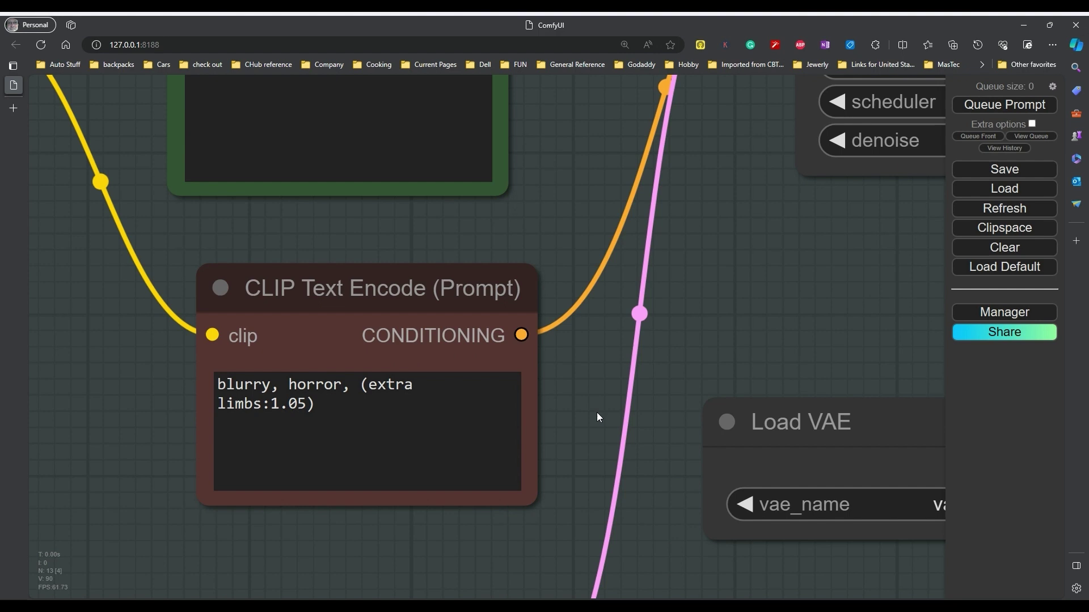
{"action": "left_click_drag", "start_coordinate": [800, 323], "coordinate": [560, 195]}
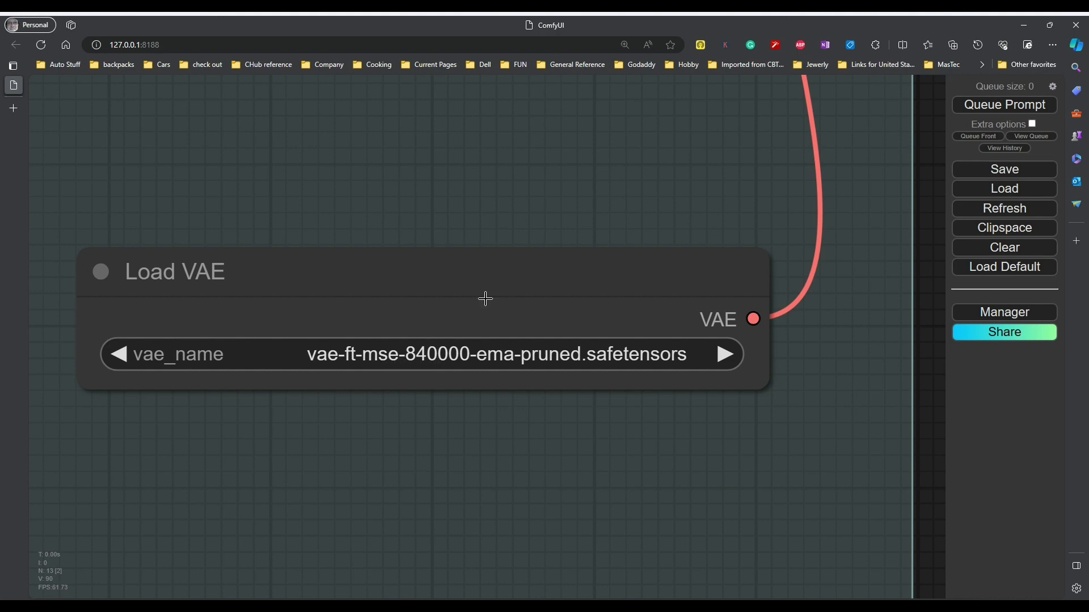
Check the KSampler's sampler list and keep the sampler on ddim
{"action": "left_click_drag", "start_coordinate": [585, 158], "coordinate": [512, 296]}
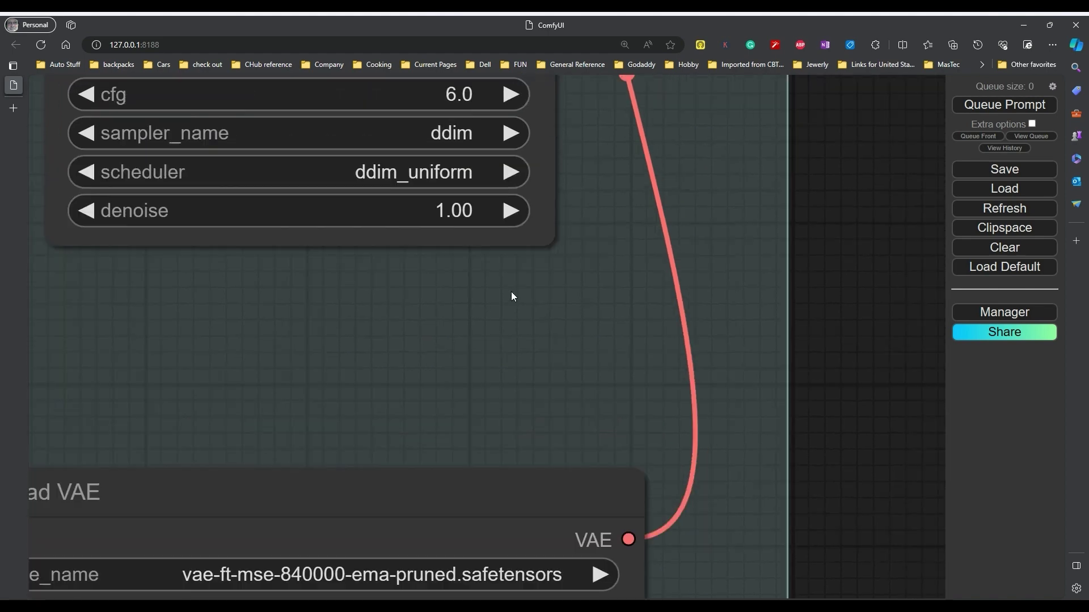
{"action": "left_click_drag", "start_coordinate": [601, 227], "coordinate": [671, 343]}
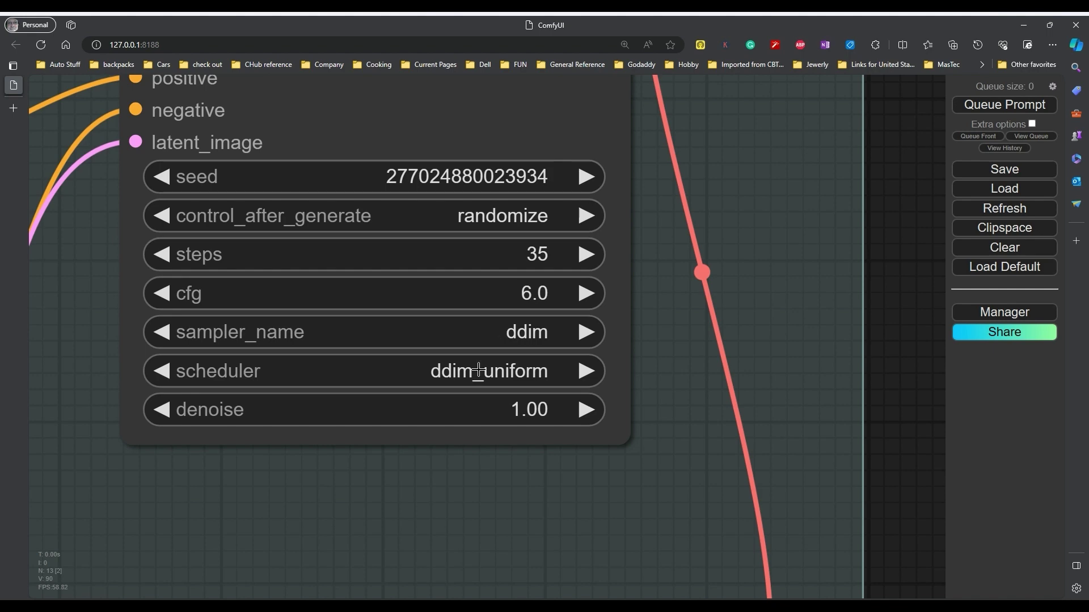
{"action": "left_click", "coordinate": [481, 338]}
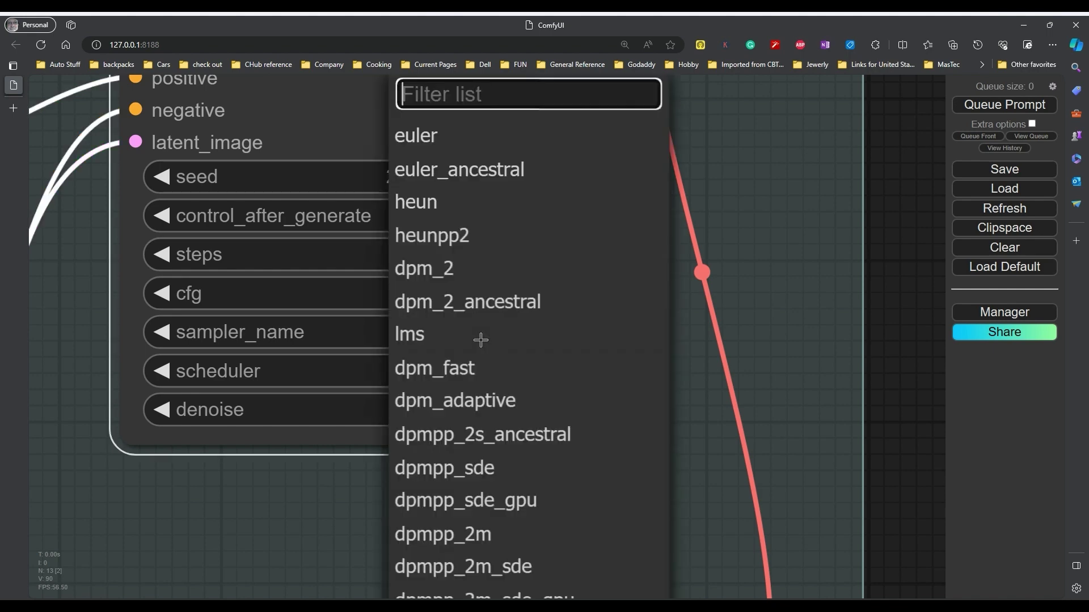
{"action": "left_click", "coordinate": [777, 316]}
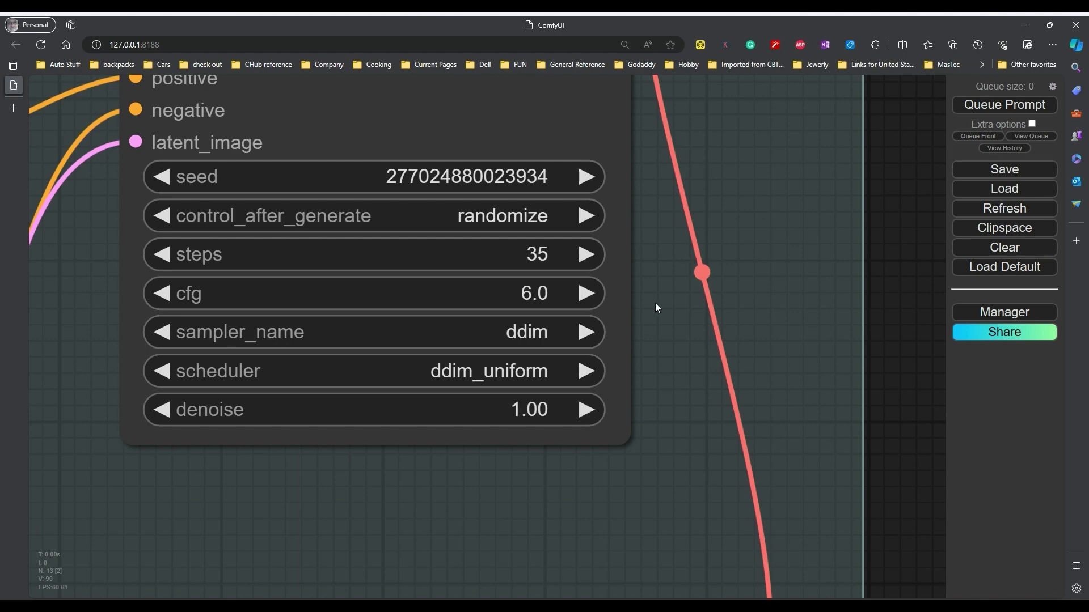
Review the seed control options and keep control_after_generate on randomize
{"action": "left_click", "coordinate": [544, 219]}
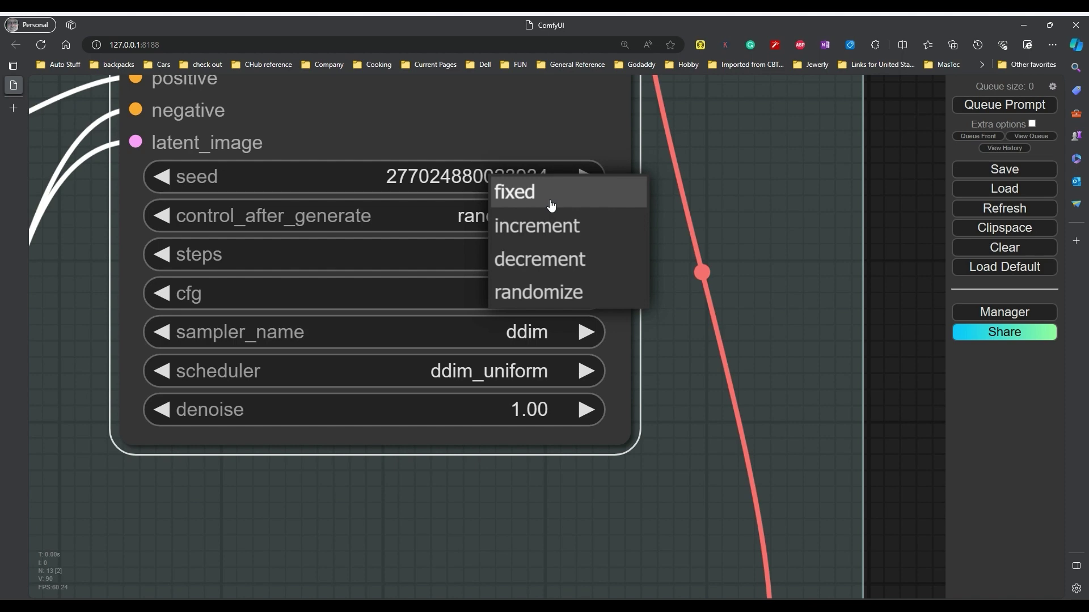
{"action": "left_click", "coordinate": [750, 196]}
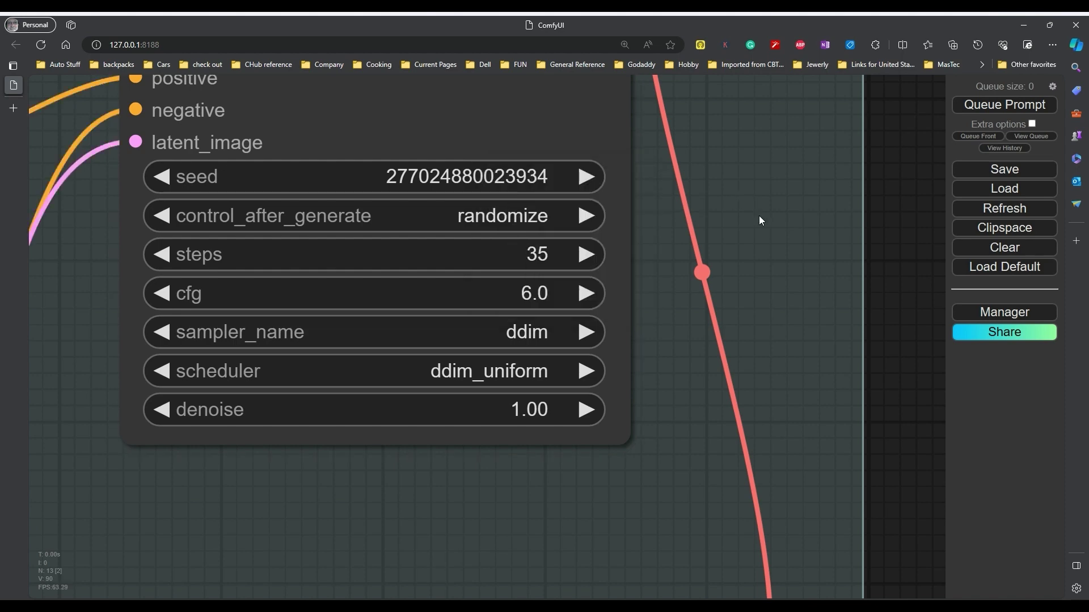
{"action": "mouse_move", "coordinate": [759, 215]}
{"action": "left_mouse_down"}
{"action": "mouse_move", "coordinate": [744, 309]}
{"action": "mouse_move", "coordinate": [754, 263]}
{"action": "mouse_move", "coordinate": [690, 288]}
{"action": "mouse_move", "coordinate": [651, 380]}
{"action": "left_mouse_up"}
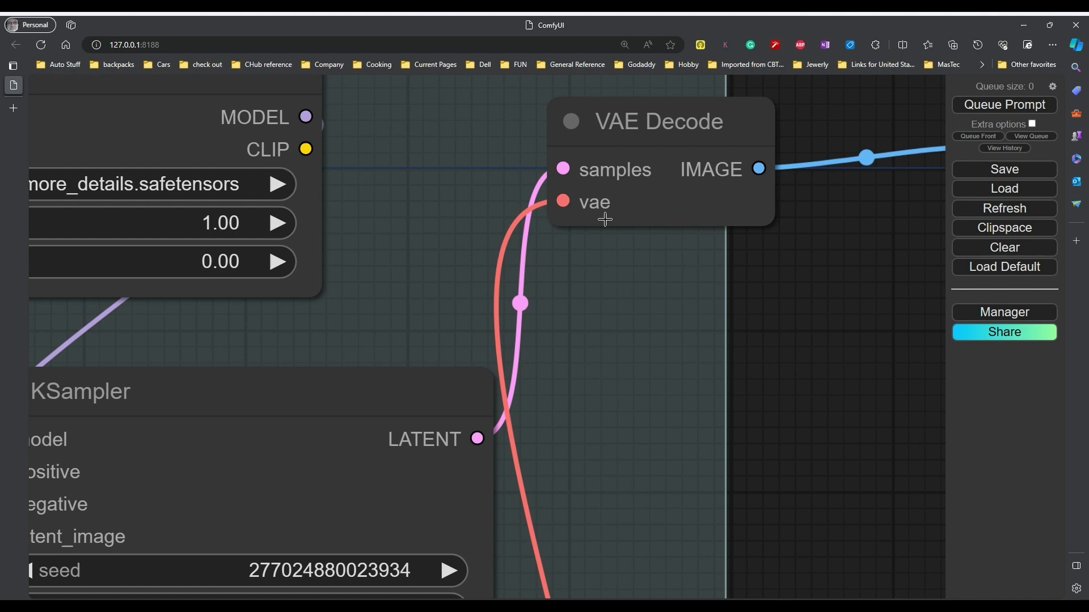
Shift VAE Decode left and frame the Save Image Extended node with its JMBModelFinal prefix settings
{"action": "left_click_drag", "start_coordinate": [614, 282], "coordinate": [539, 260]}
{"action": "left_click_drag", "start_coordinate": [670, 275], "coordinate": [567, 256]}
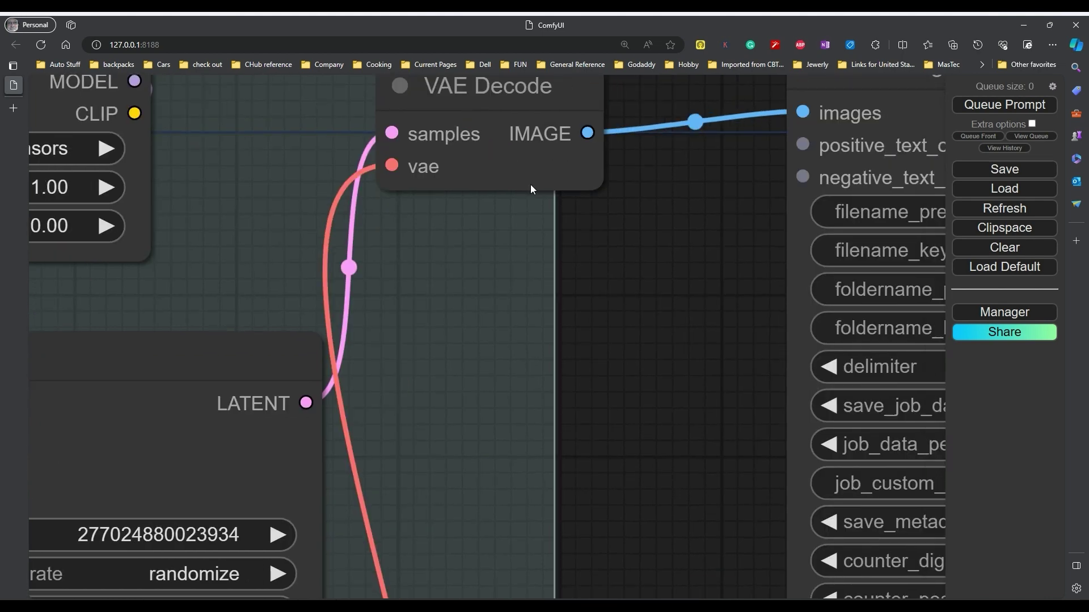
{"action": "left_click_drag", "start_coordinate": [526, 103], "coordinate": [447, 99]}
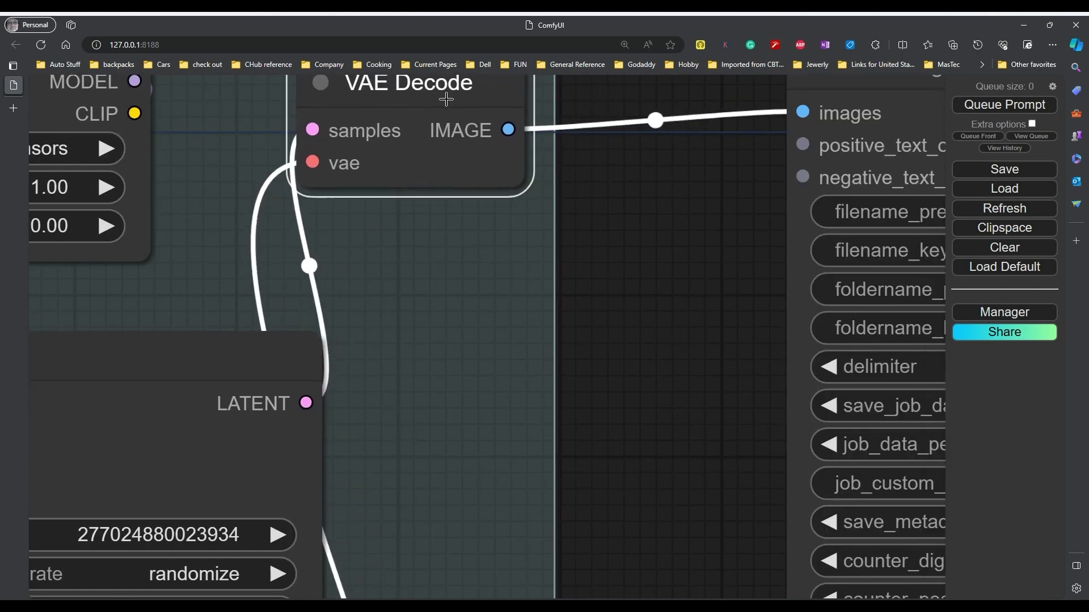
{"action": "left_click_drag", "start_coordinate": [621, 203], "coordinate": [496, 161]}
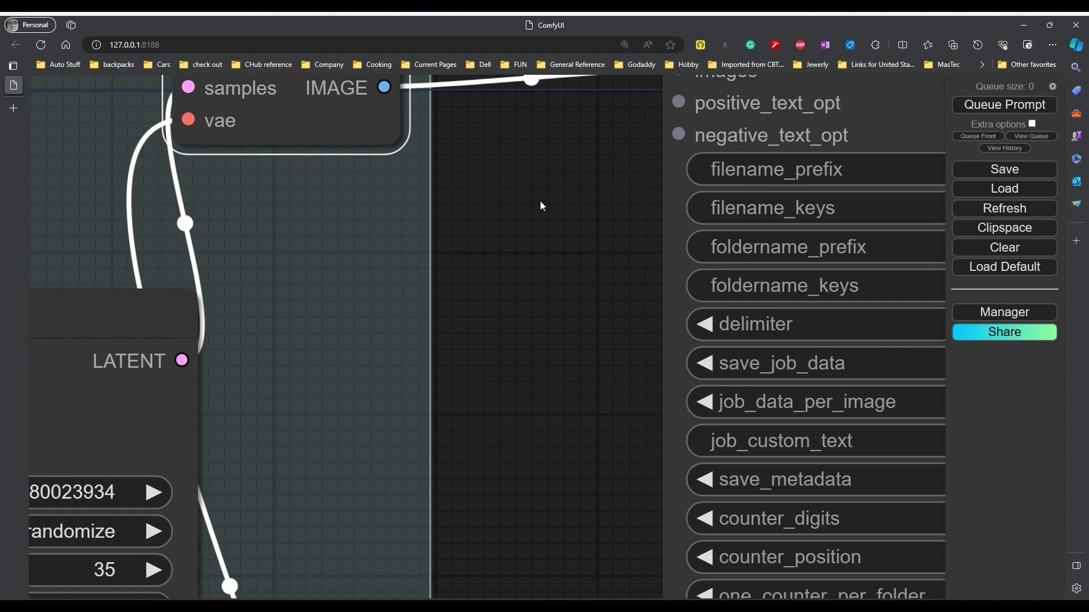
{"action": "left_click_drag", "start_coordinate": [541, 203], "coordinate": [412, 231]}
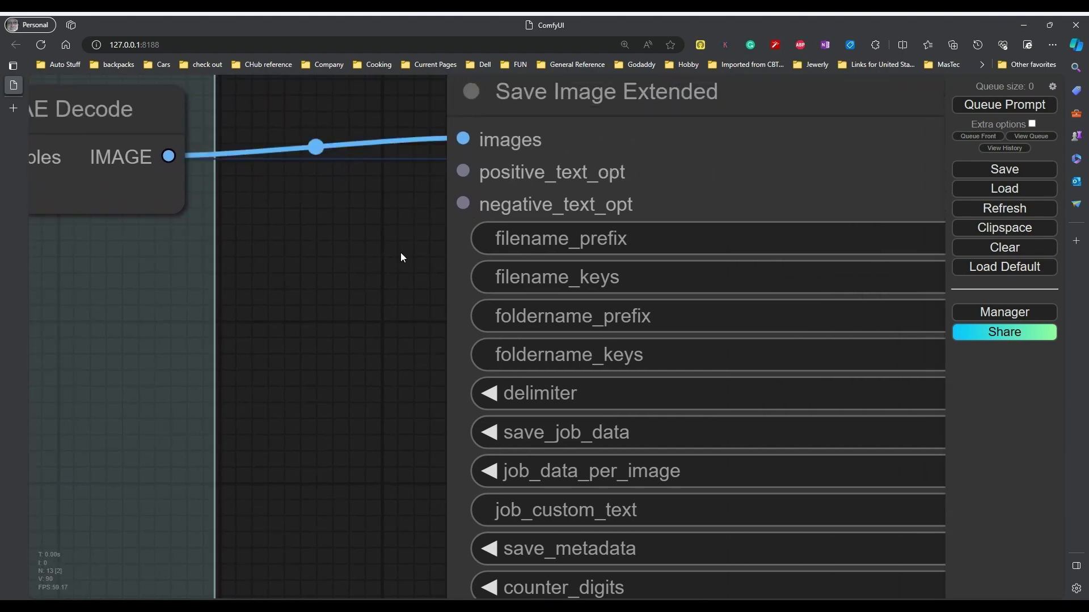
{"action": "left_click_drag", "start_coordinate": [400, 253], "coordinate": [153, 257]}
{"action": "scroll", "coordinate": [162, 256], "scroll_direction": "down", "scroll_amount": 4}
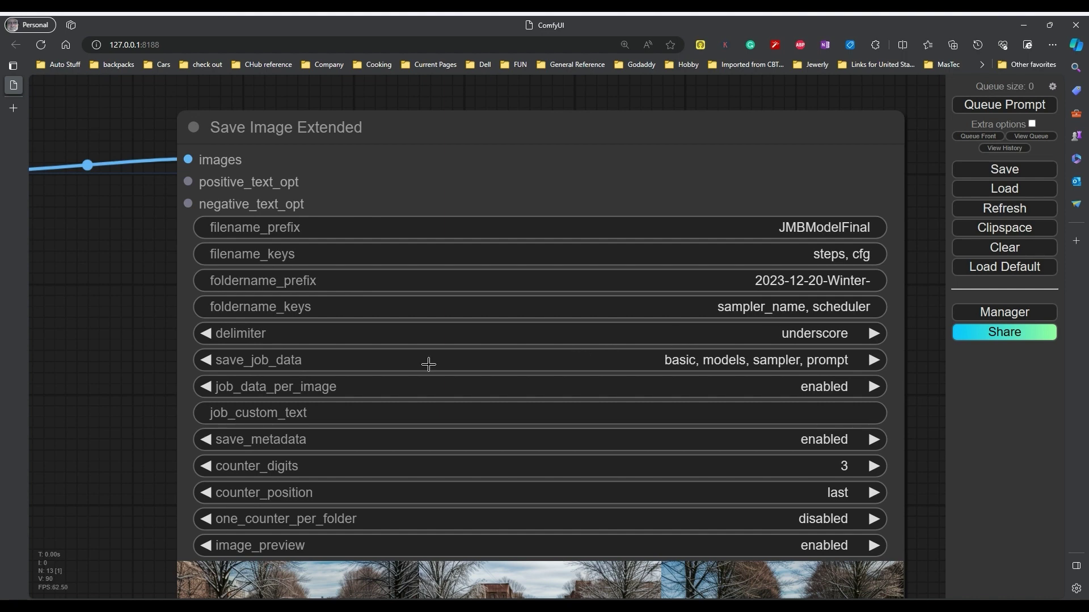
Inspect the five snowy-path parka previews in Save Image Extended, then pan back to KSampler
{"action": "left_click_drag", "start_coordinate": [119, 410], "coordinate": [120, 270]}
{"action": "left_click_drag", "start_coordinate": [116, 368], "coordinate": [133, 251]}
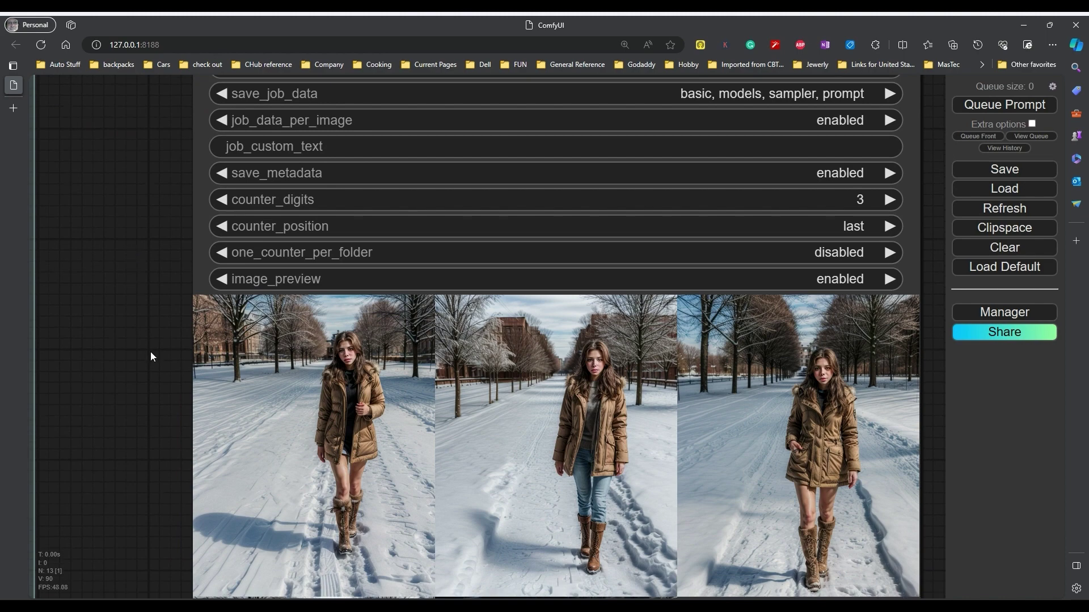
{"action": "left_click_drag", "start_coordinate": [151, 355], "coordinate": [128, 262]}
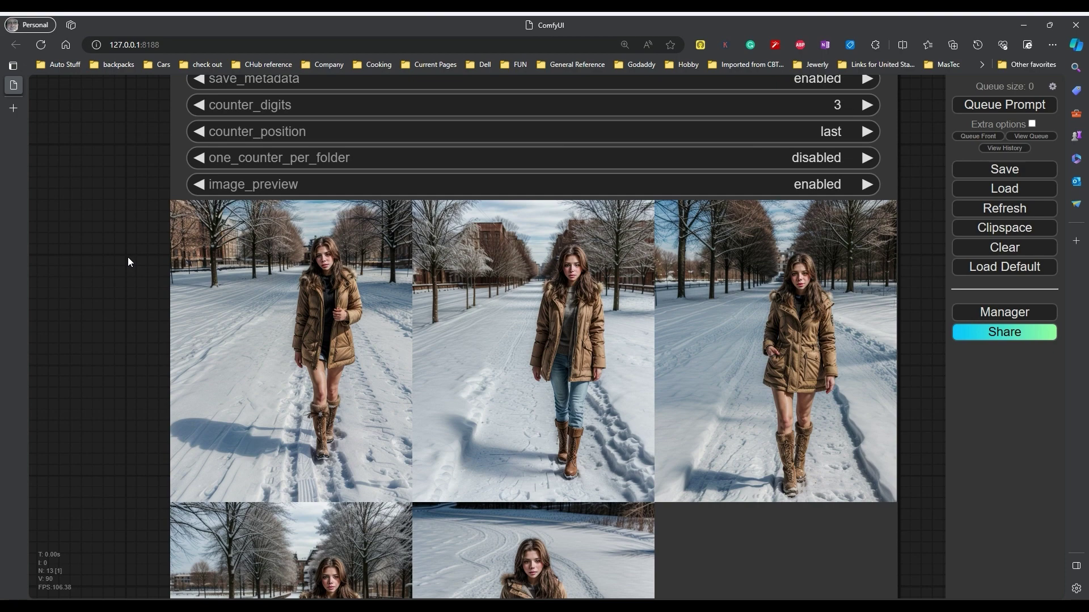
{"action": "scroll", "coordinate": [113, 335], "scroll_direction": "down", "scroll_amount": 6}
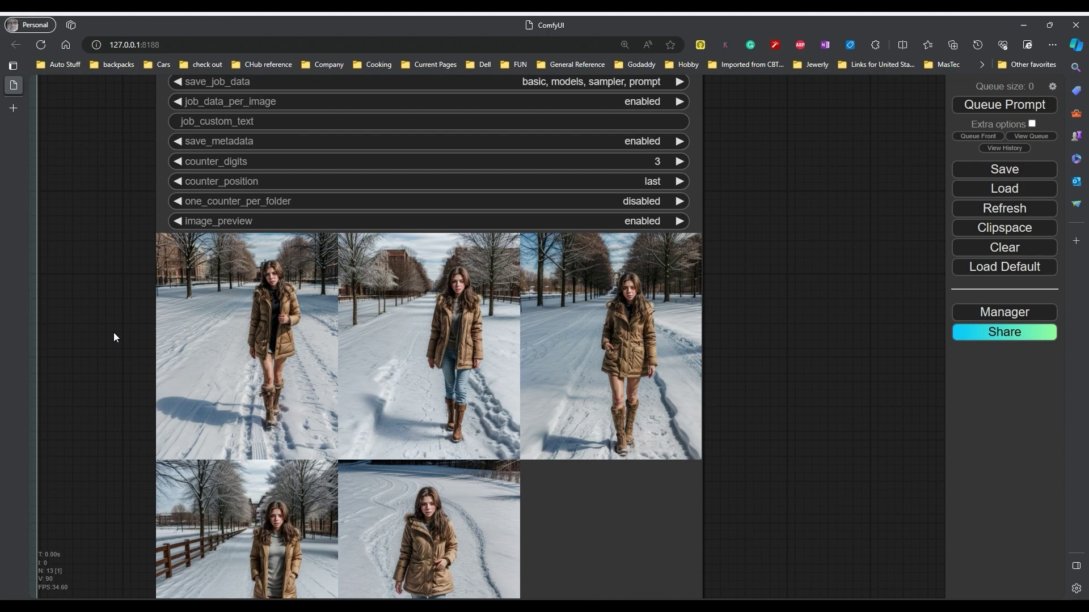
{"action": "left_click_drag", "start_coordinate": [108, 397], "coordinate": [385, 399]}
{"action": "left_click_drag", "start_coordinate": [369, 443], "coordinate": [621, 448]}
Zoom out over the Replace Face group and shift Empty Latent Image up and right
{"action": "left_click_drag", "start_coordinate": [554, 440], "coordinate": [798, 448]}
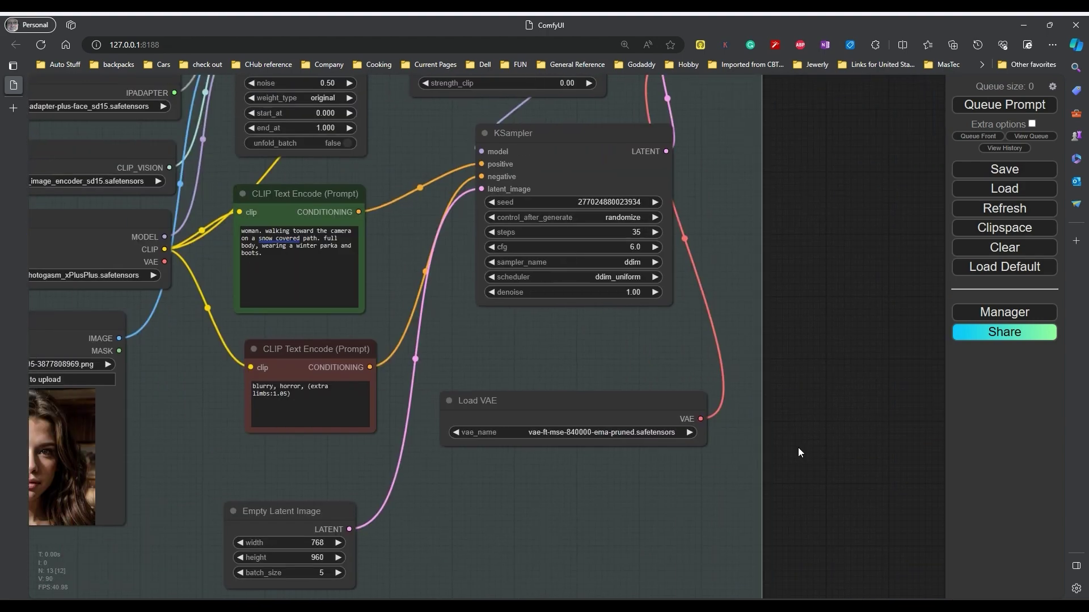
{"action": "scroll", "coordinate": [823, 468], "scroll_direction": "down", "scroll_amount": 3}
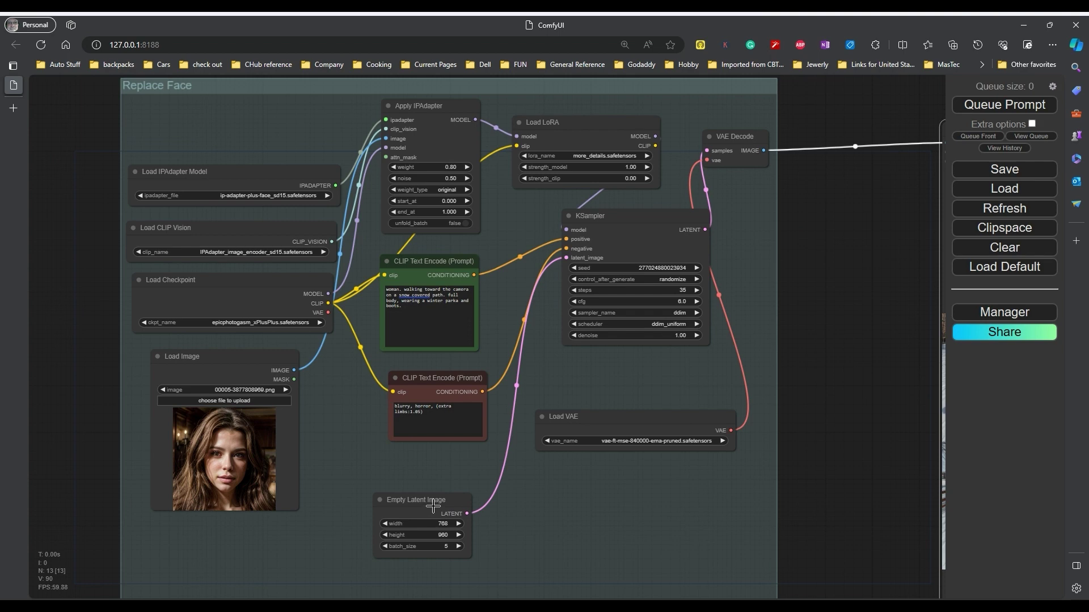
{"action": "left_click_drag", "start_coordinate": [432, 506], "coordinate": [458, 485]}
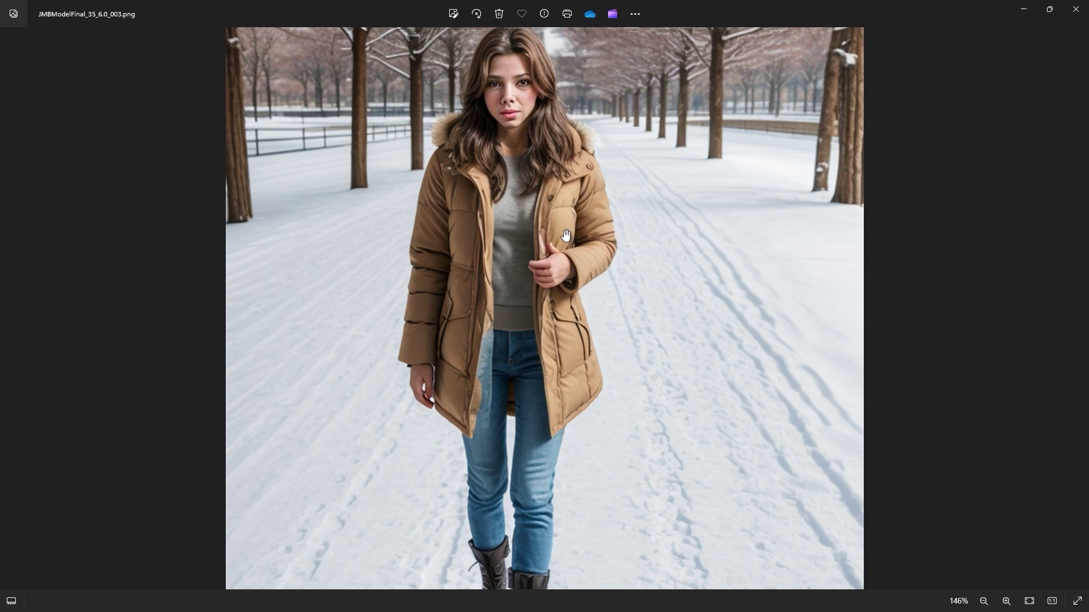
Fit JMBModelFinal_35_6.0_003.png, then zoom to 235% on the woman's face and parka
{"action": "scroll", "coordinate": [566, 235], "scroll_direction": "down", "scroll_amount": 2}
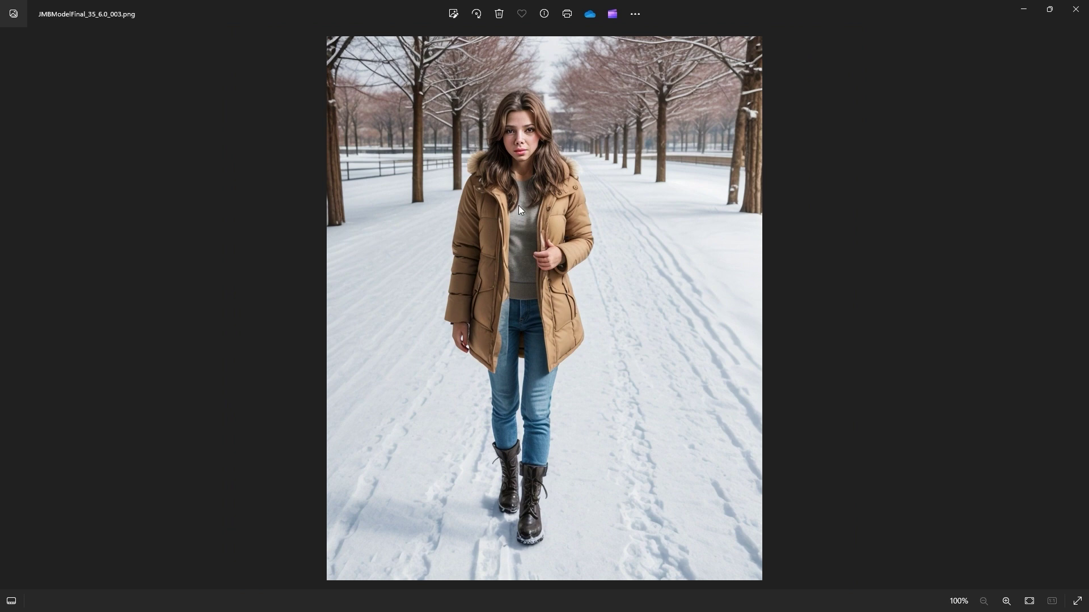
{"action": "scroll", "coordinate": [519, 207], "scroll_direction": "up", "scroll_amount": 3}
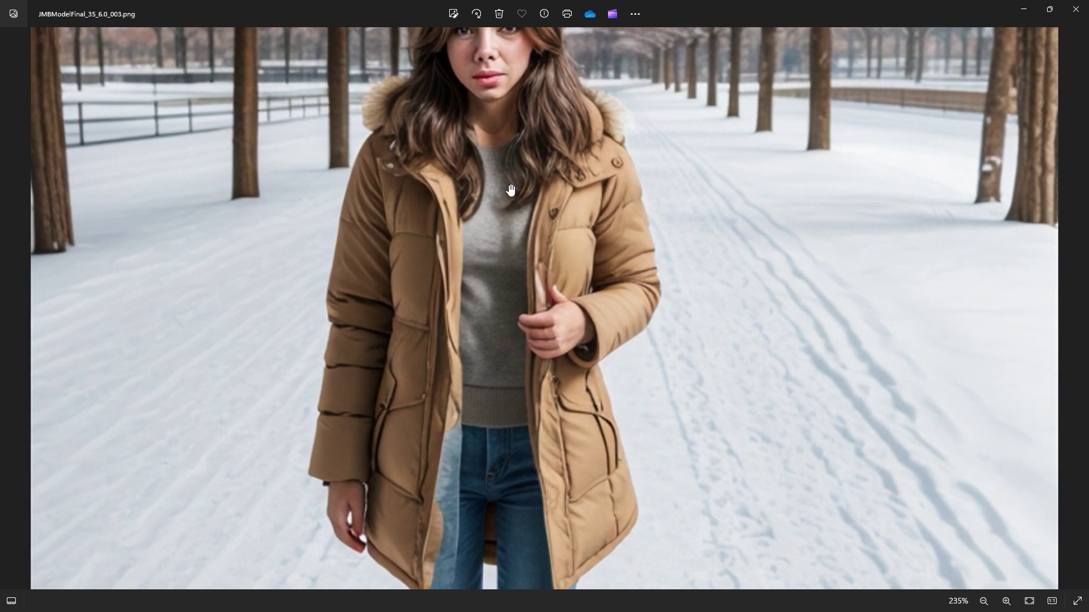
{"action": "scroll", "coordinate": [513, 220], "scroll_direction": "up", "scroll_amount": 3}
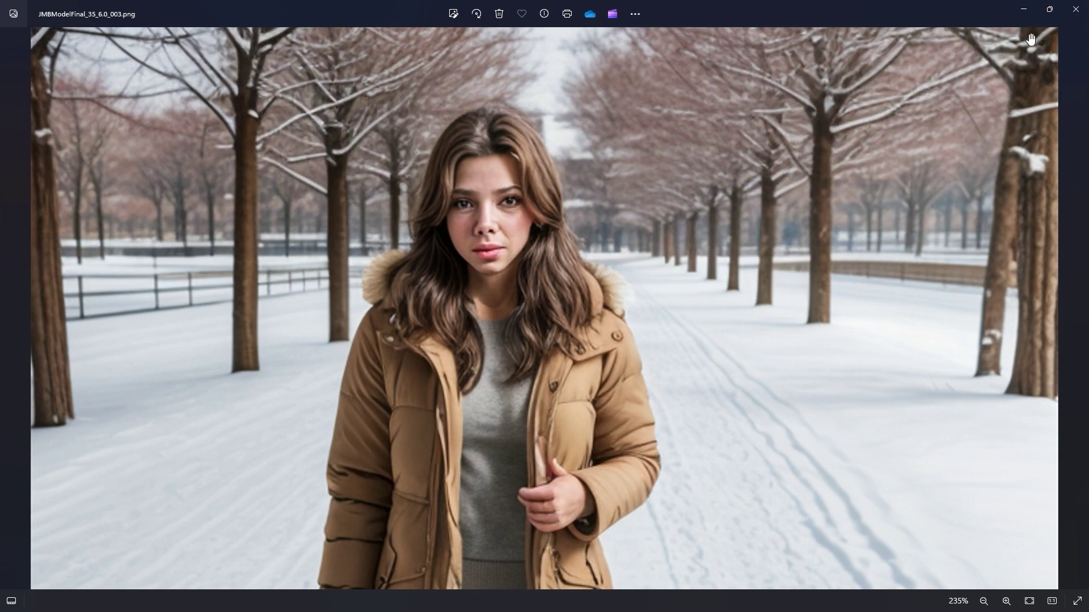
Close the 003 image and view 007 at 313% on the face, then return to 100%
{"action": "left_click", "coordinate": [1076, 16]}
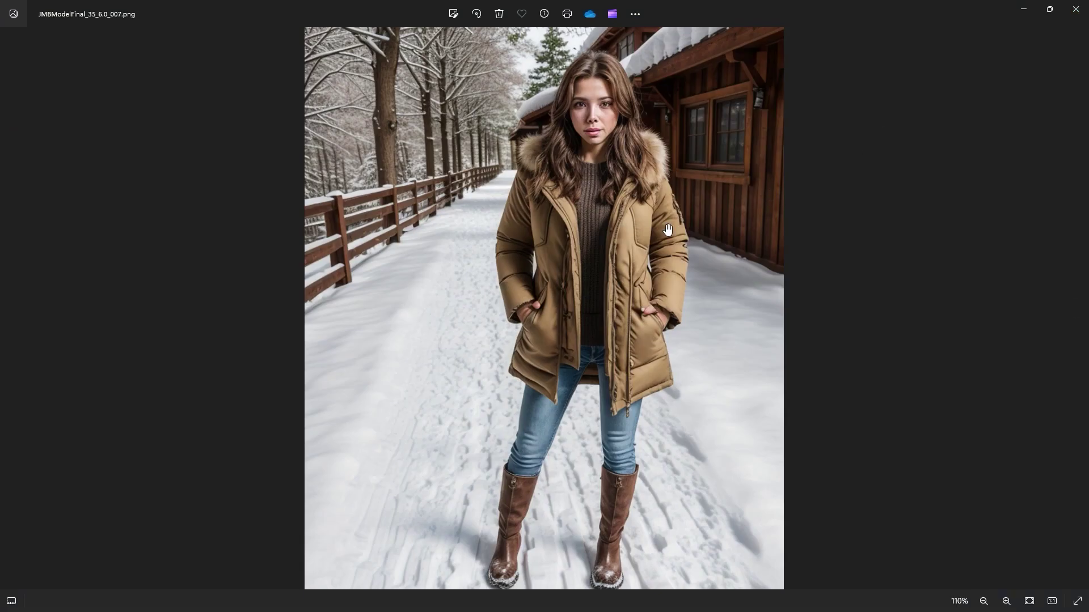
{"action": "scroll", "coordinate": [668, 230], "scroll_direction": "up", "scroll_amount": 5}
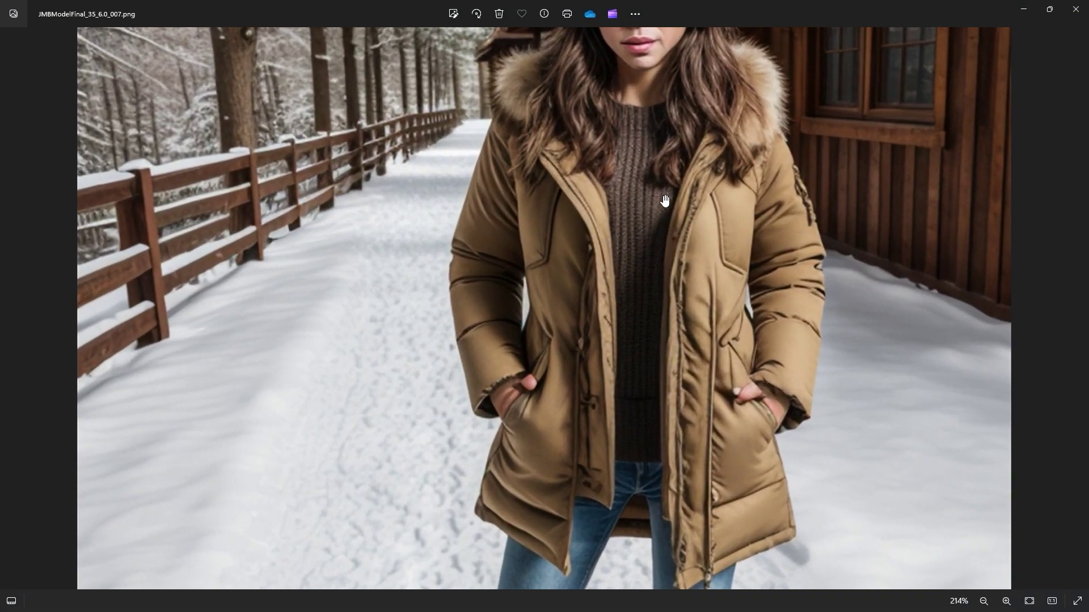
{"action": "left_click_drag", "start_coordinate": [665, 200], "coordinate": [645, 366]}
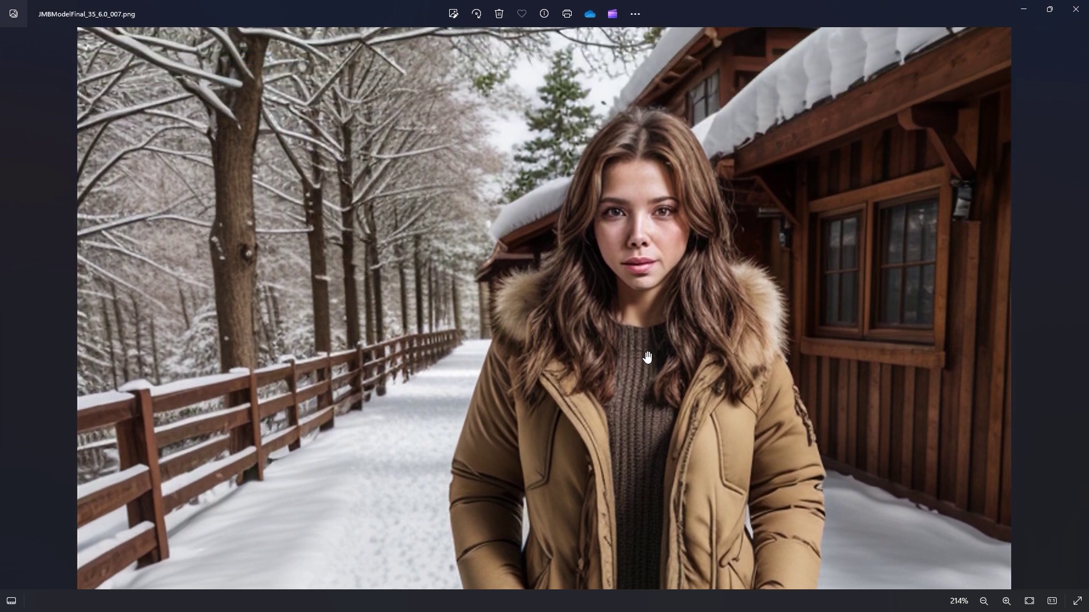
{"action": "scroll", "coordinate": [645, 362], "scroll_direction": "up", "scroll_amount": 3}
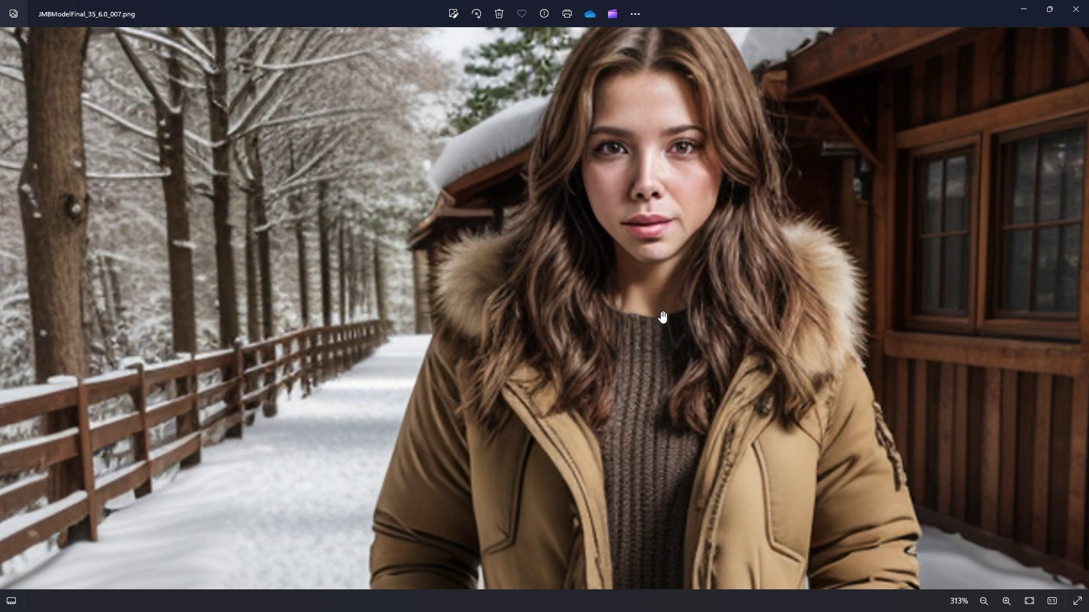
{"action": "scroll", "coordinate": [662, 316], "scroll_direction": "down", "scroll_amount": 5}
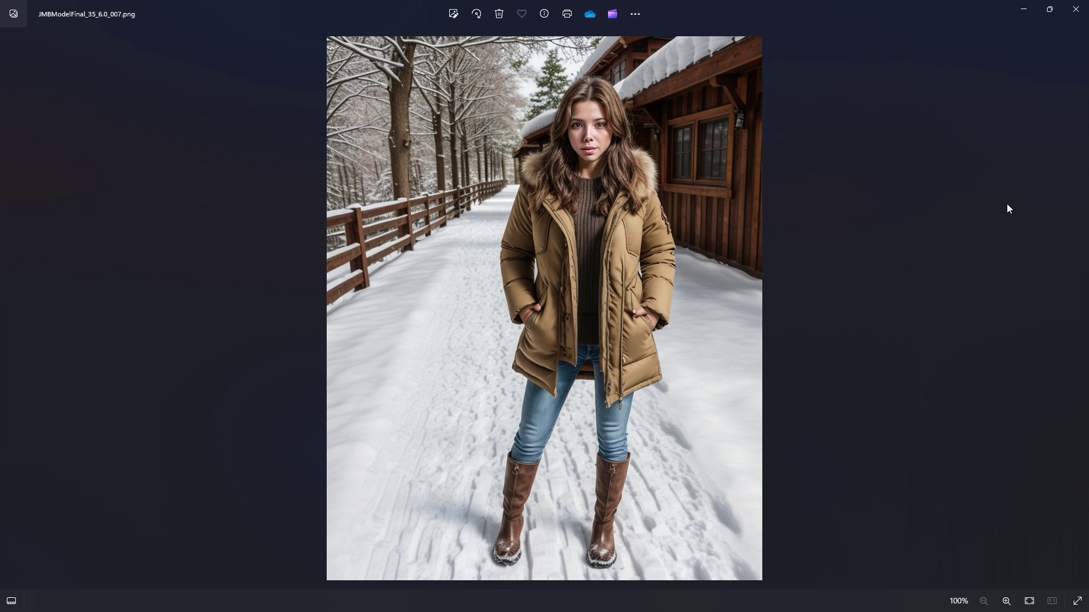
Advance to JMBModelFinal_35_6.0_025.png and zoom to 345% on the woman's face
{"action": "left_click", "coordinate": [1078, 309]}
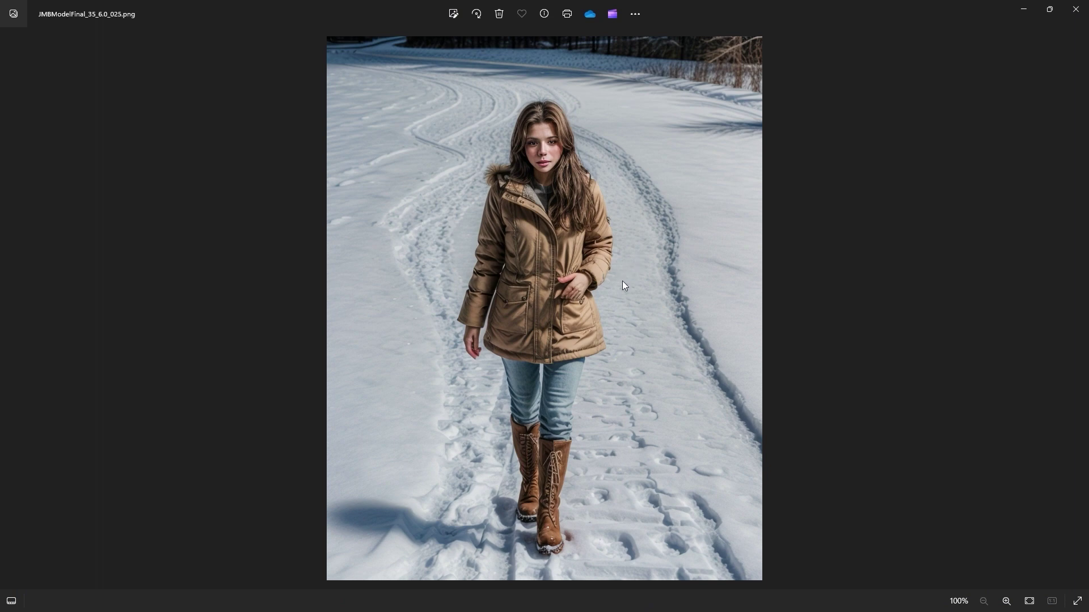
{"action": "scroll", "coordinate": [623, 282], "scroll_direction": "up", "scroll_amount": 1}
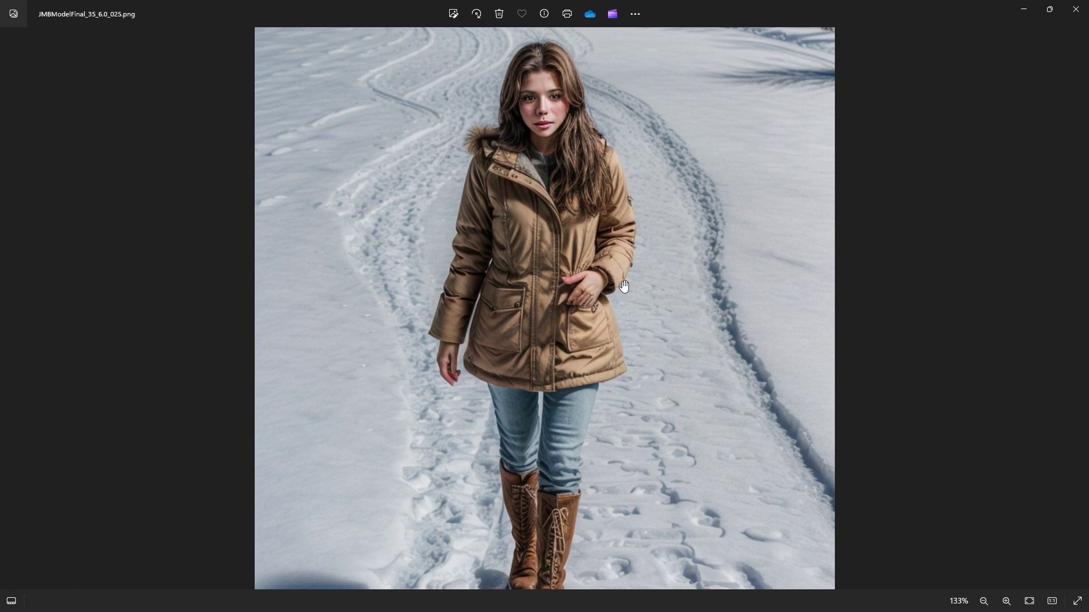
{"action": "scroll", "coordinate": [624, 286], "scroll_direction": "up", "scroll_amount": 1}
{"action": "left_click_drag", "start_coordinate": [590, 227], "coordinate": [591, 329]}
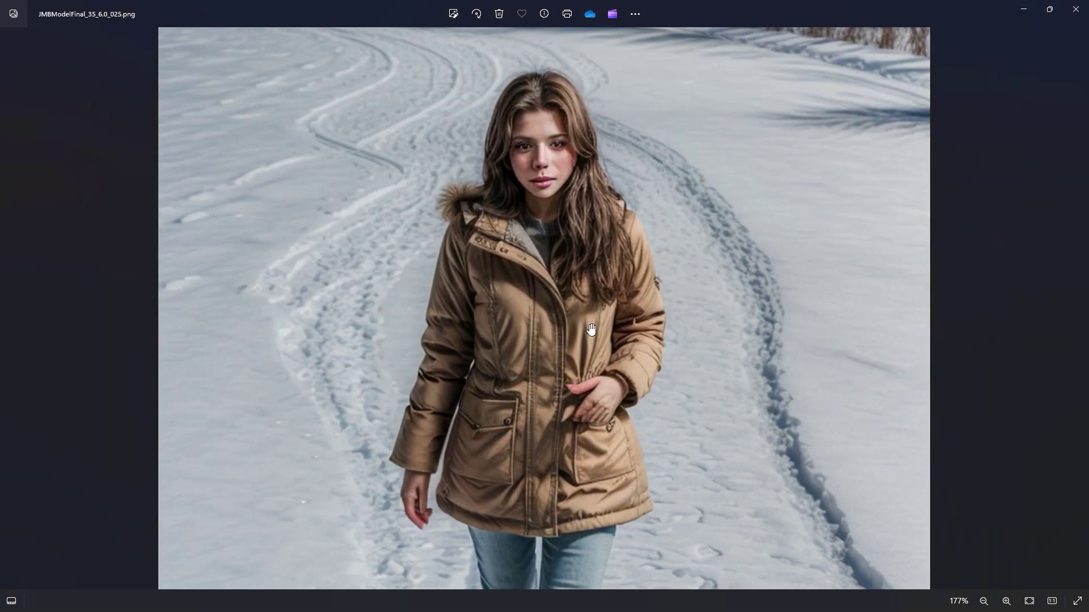
{"action": "scroll", "coordinate": [585, 389], "scroll_direction": "up", "scroll_amount": 2}
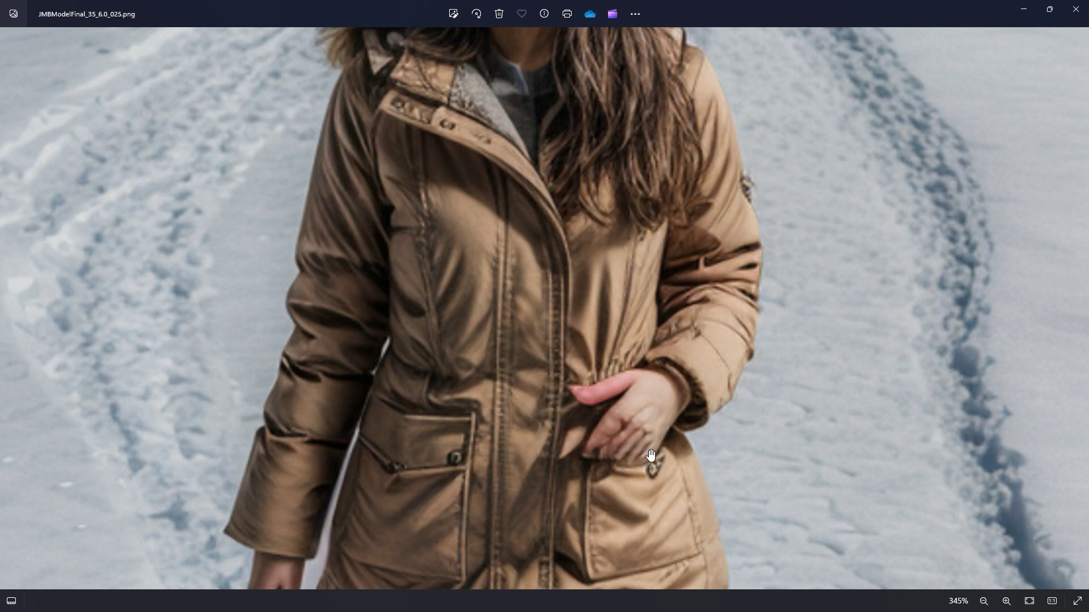
Pan across the parka's pockets, hand and hem, then back up to the face
{"action": "left_click_drag", "start_coordinate": [516, 443], "coordinate": [640, 383]}
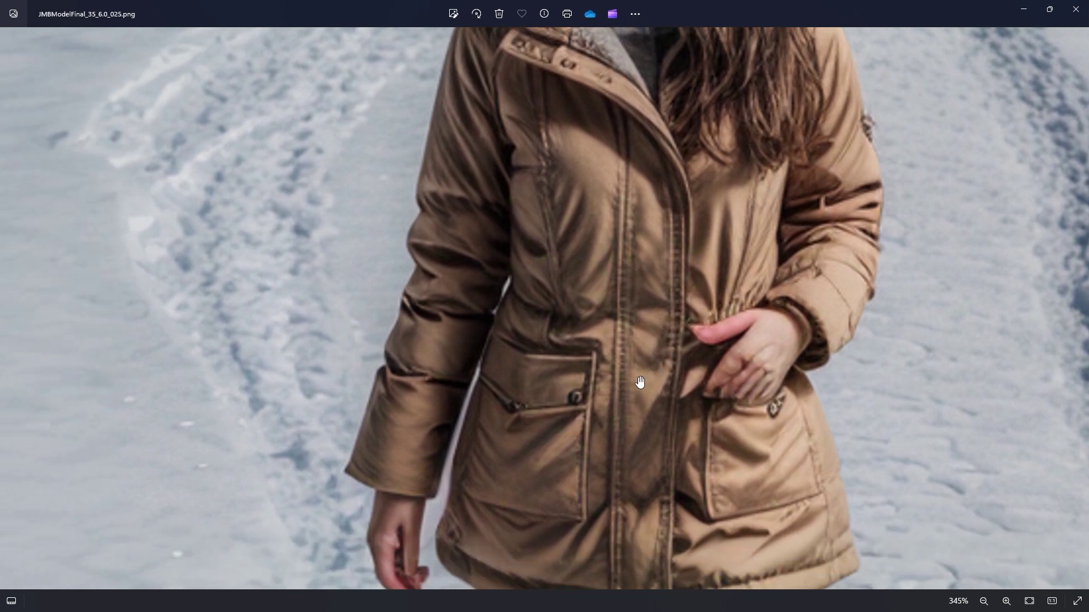
{"action": "left_click_drag", "start_coordinate": [599, 417], "coordinate": [656, 325]}
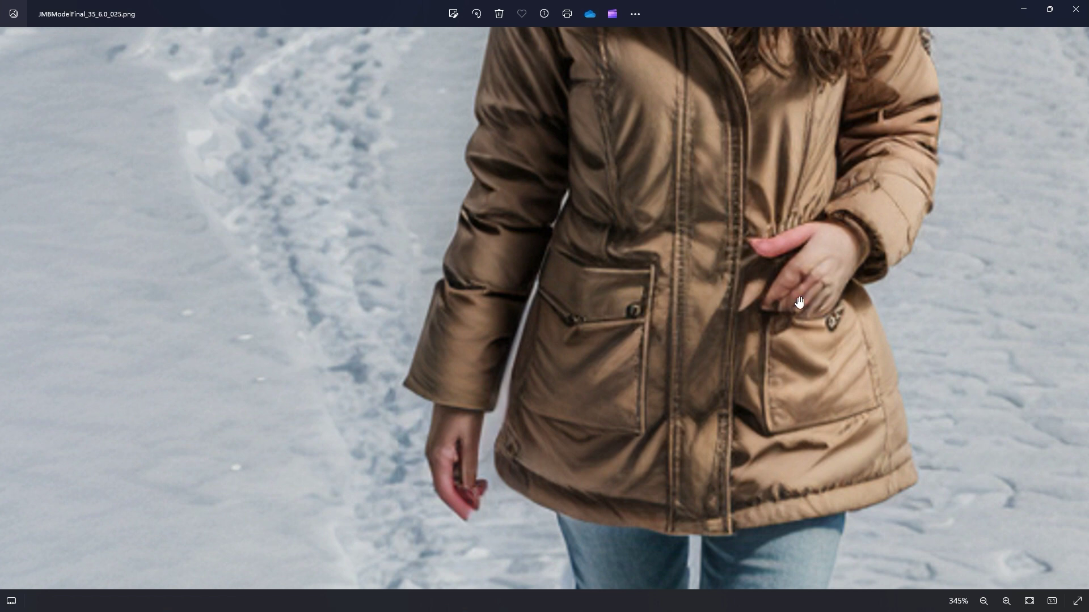
{"action": "left_click_drag", "start_coordinate": [709, 342], "coordinate": [671, 483]}
{"action": "left_click_drag", "start_coordinate": [668, 372], "coordinate": [649, 510]}
{"action": "mouse_move", "coordinate": [658, 426]}
{"action": "left_mouse_down"}
{"action": "mouse_move", "coordinate": [645, 436]}
{"action": "mouse_move", "coordinate": [631, 524]}
{"action": "left_mouse_up"}
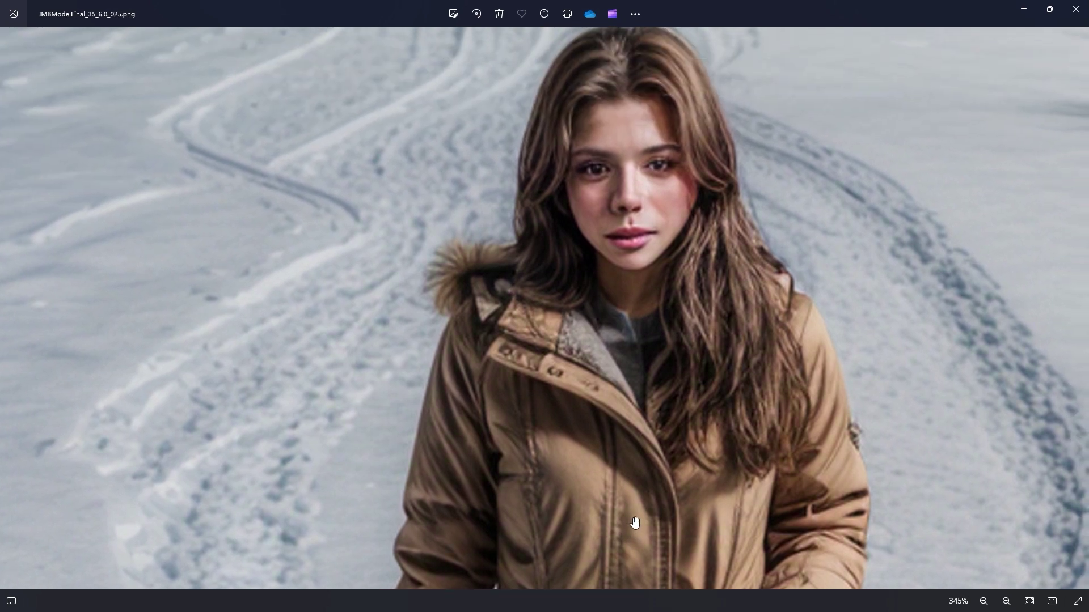